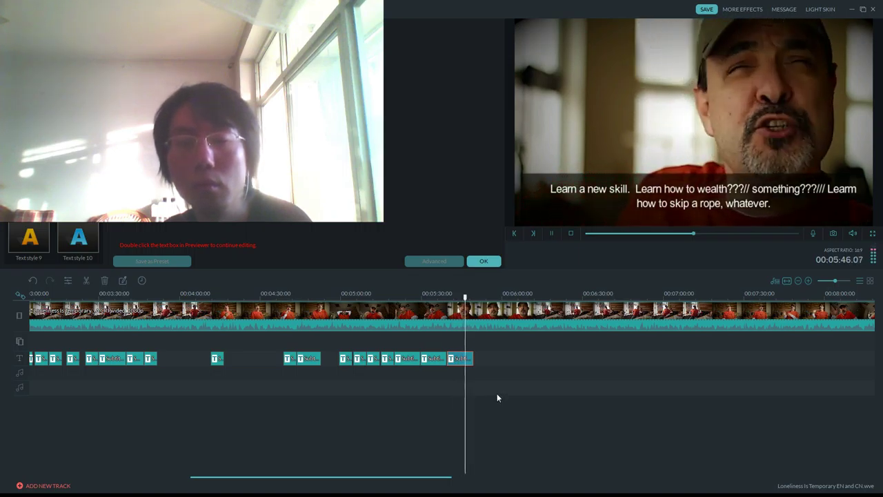
- Append "Get in shape. Go to the gym." to the last subtitle, preview it, and apply the text change
{"action": "double_click", "coordinate": [545, 222]}
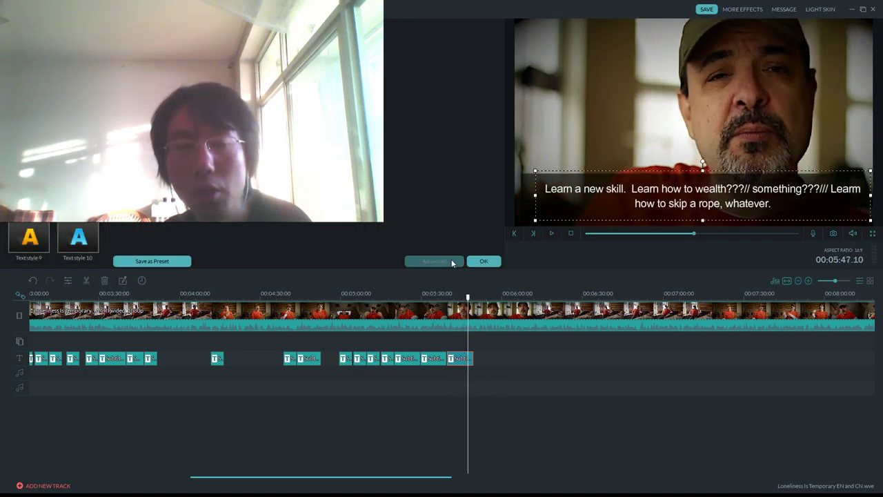
{"action": "left_click", "coordinate": [448, 261]}
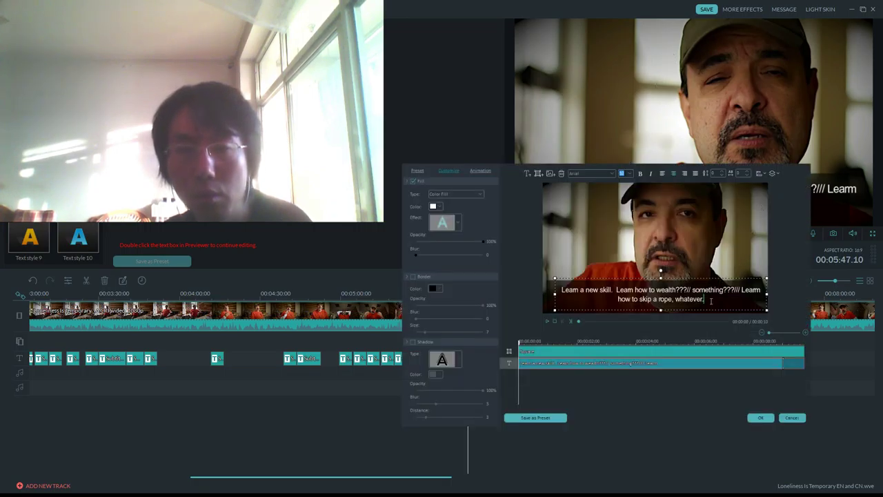
{"action": "type", "text": "Get in"}
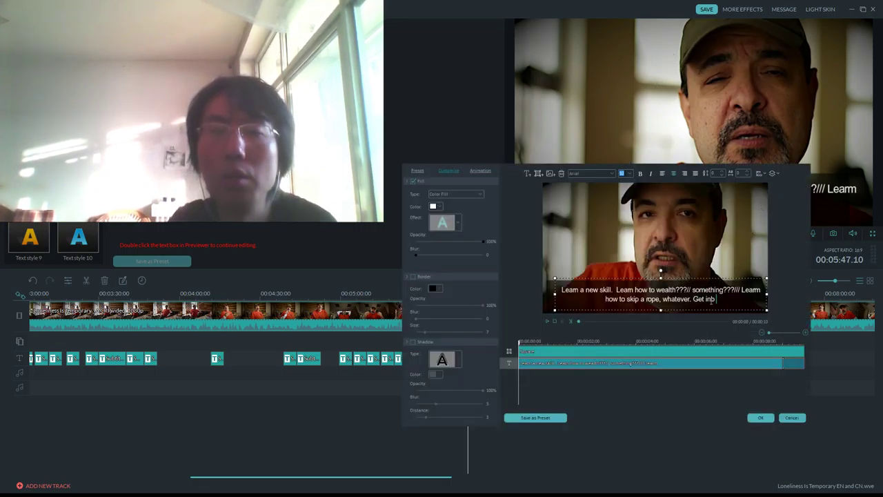
{"action": "type", "text": " shape."}
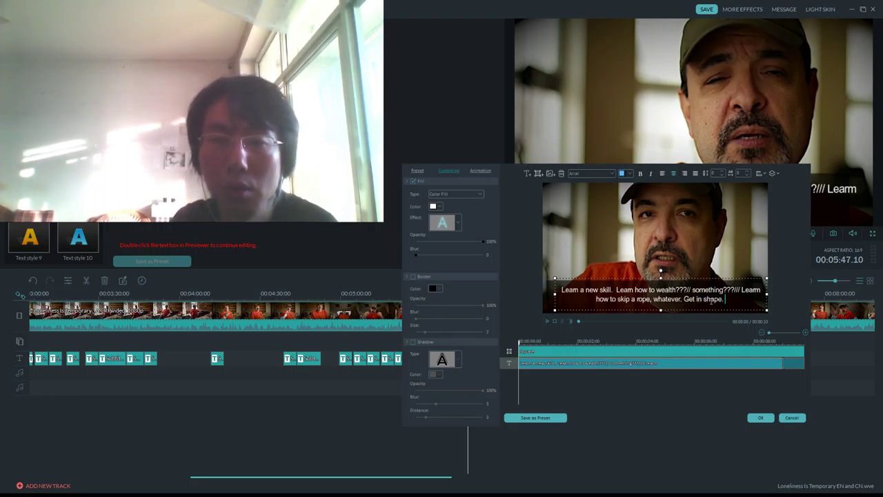
{"action": "type", "text": " Go to the gy"}
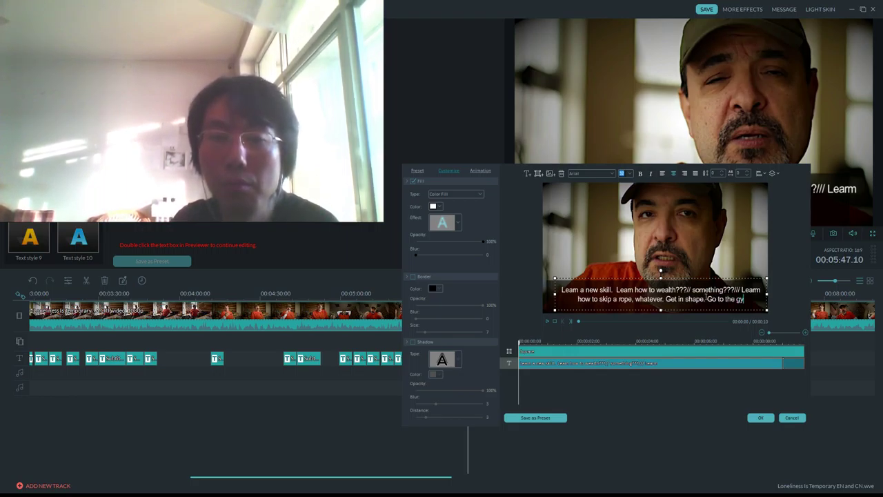
{"action": "type", "text": "m."}
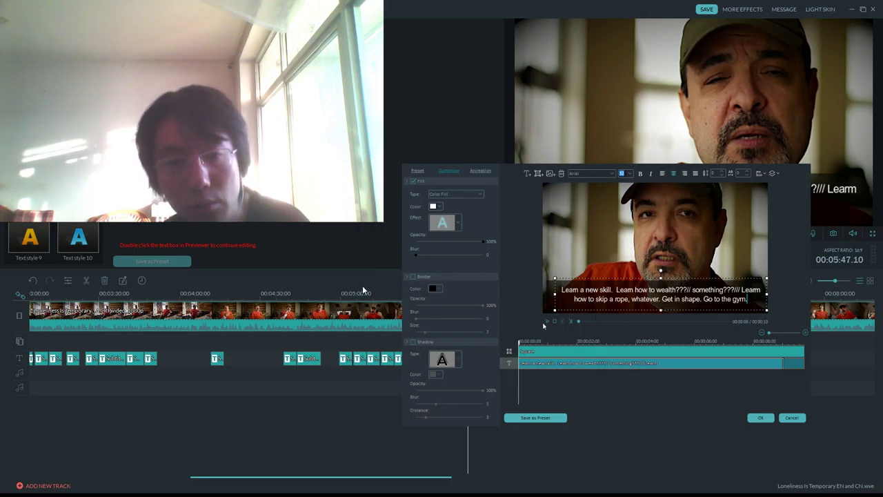
{"action": "left_click", "coordinate": [546, 321]}
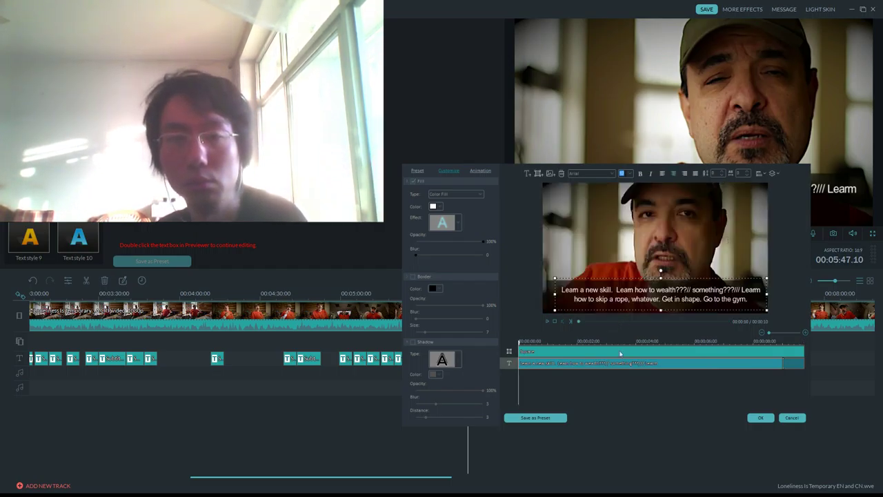
{"action": "left_click", "coordinate": [760, 417]}
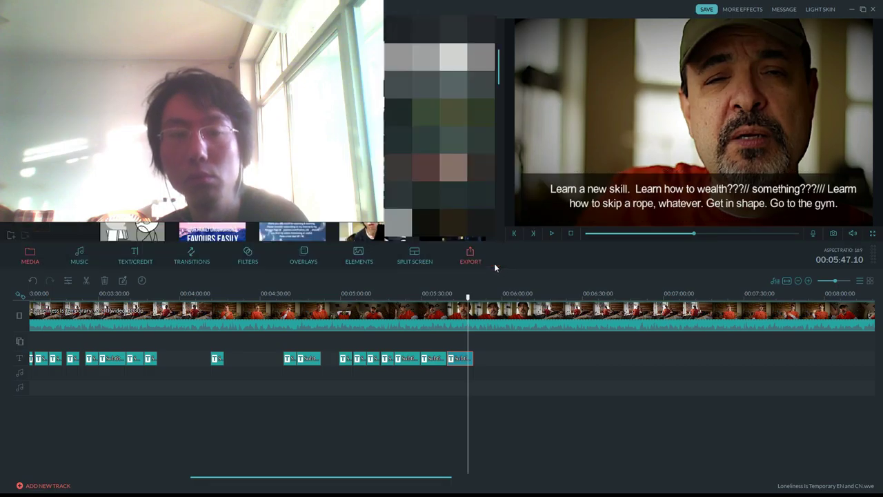
- Paste a copy of the subtitle clip just after the last one on the text track and open its advanced text editor
{"action": "left_click", "coordinate": [550, 232]}
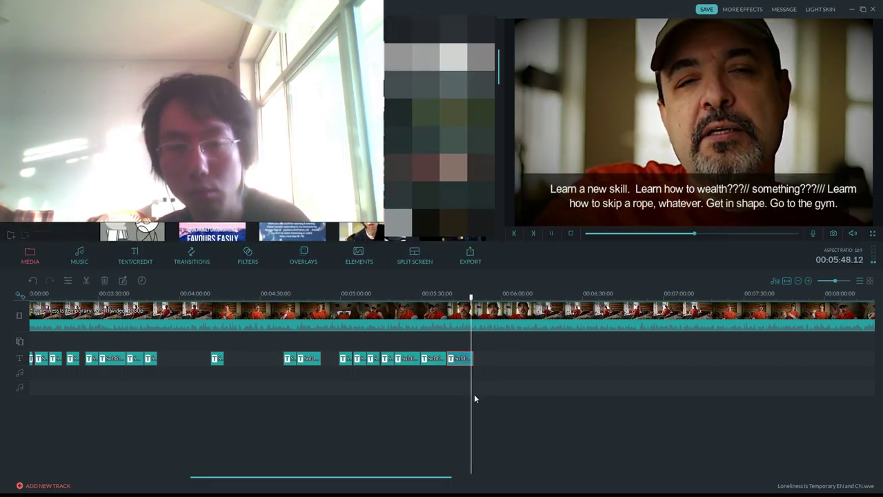
{"action": "key", "text": "ctrl+v"}
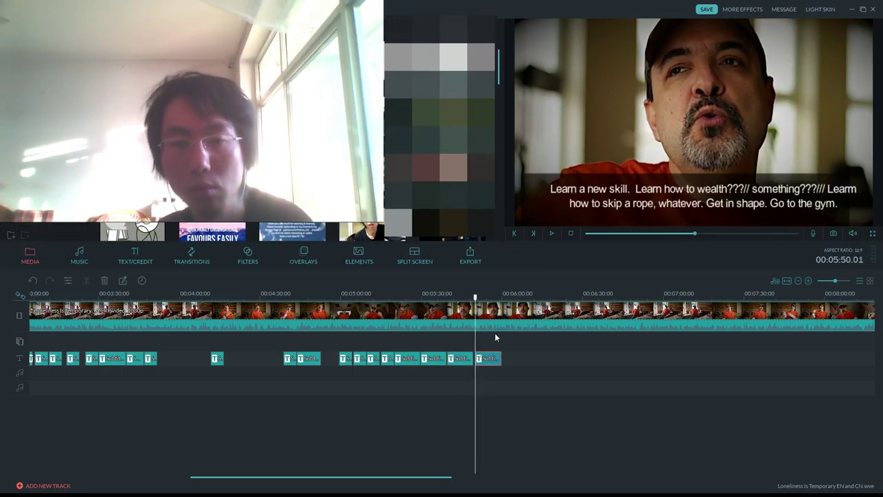
{"action": "double_click", "coordinate": [492, 358]}
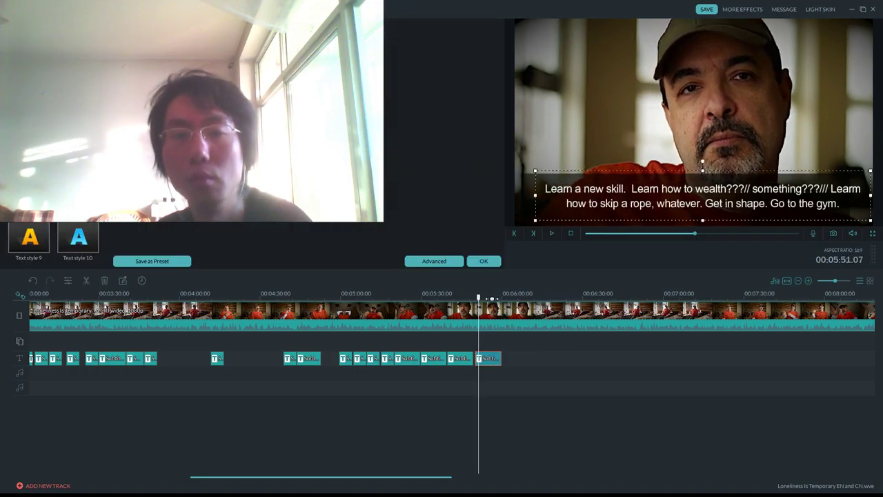
{"action": "left_click", "coordinate": [429, 260]}
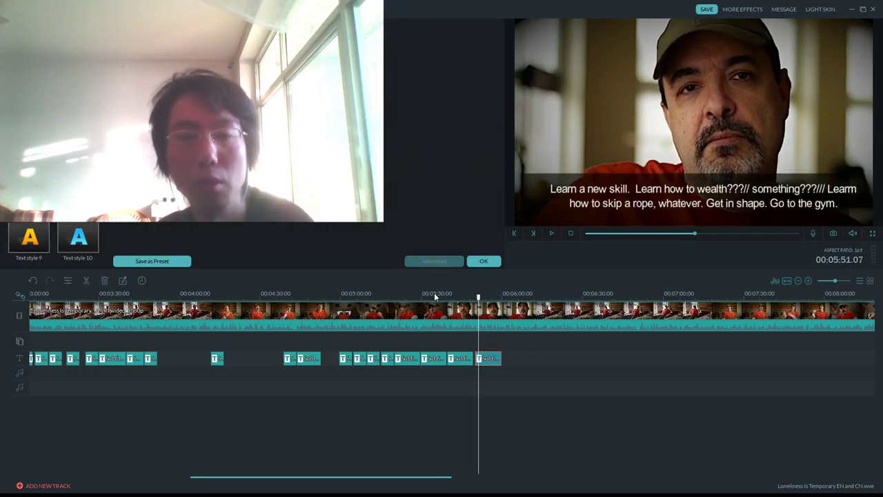
- Replace the whole text of the pasted subtitle with "Use that time." after listening to the start of its speech
{"action": "left_click_drag", "start_coordinate": [751, 302], "coordinate": [379, 247]}
{"action": "left_click", "coordinate": [548, 321]}
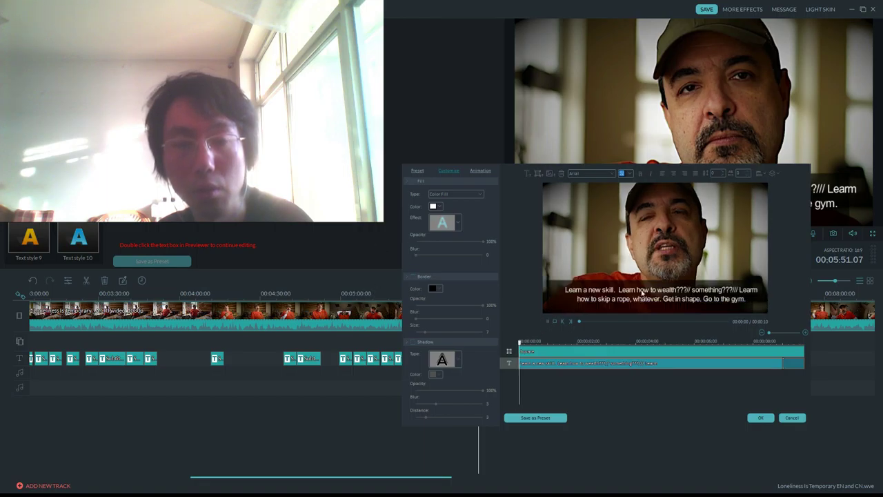
{"action": "double_click", "coordinate": [684, 302]}
{"action": "left_click_drag", "start_coordinate": [746, 300], "coordinate": [515, 271]}
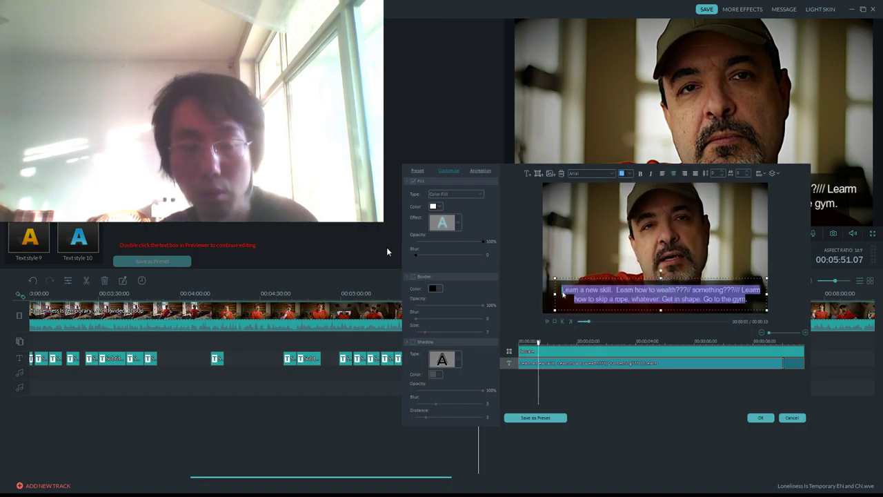
{"action": "key", "text": "ctrl+a"}
{"action": "type", "text": "Use that time"}
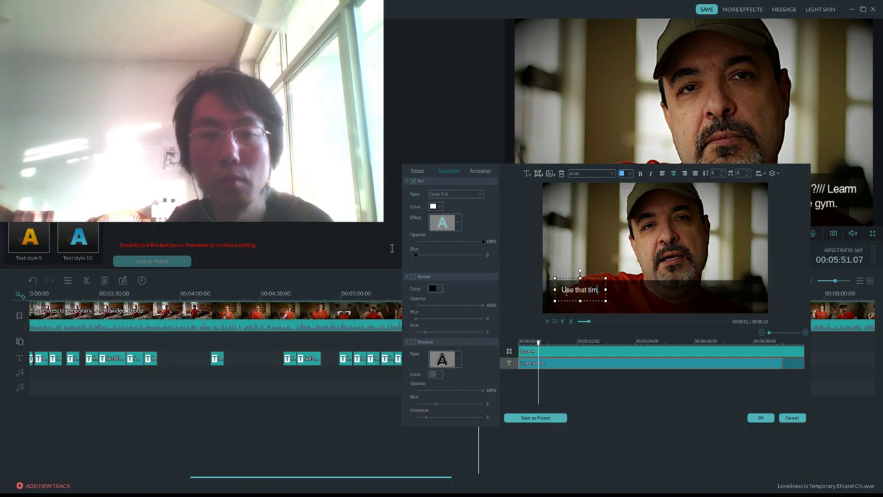
- Listen to the following speech and append "That time that you spend throwing" to the subtitle
{"action": "left_click", "coordinate": [549, 320]}
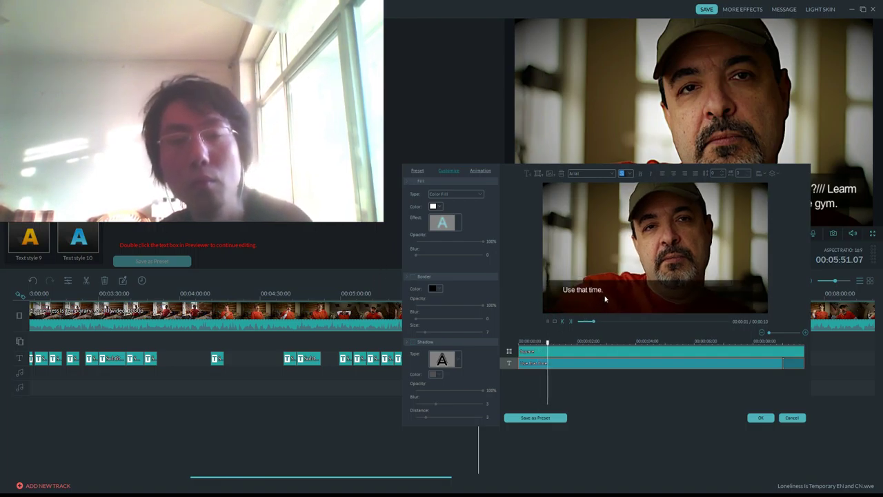
{"action": "left_click", "coordinate": [604, 294]}
{"action": "type", "text": "That time"}
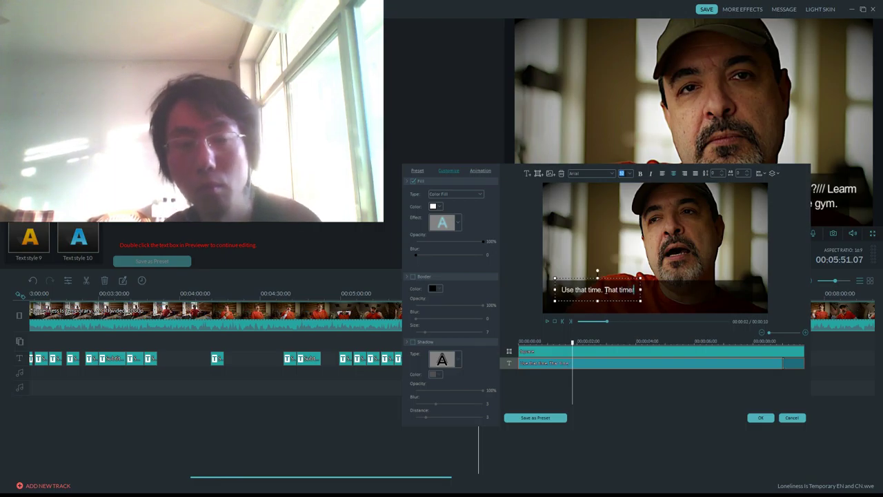
{"action": "left_click", "coordinate": [548, 321]}
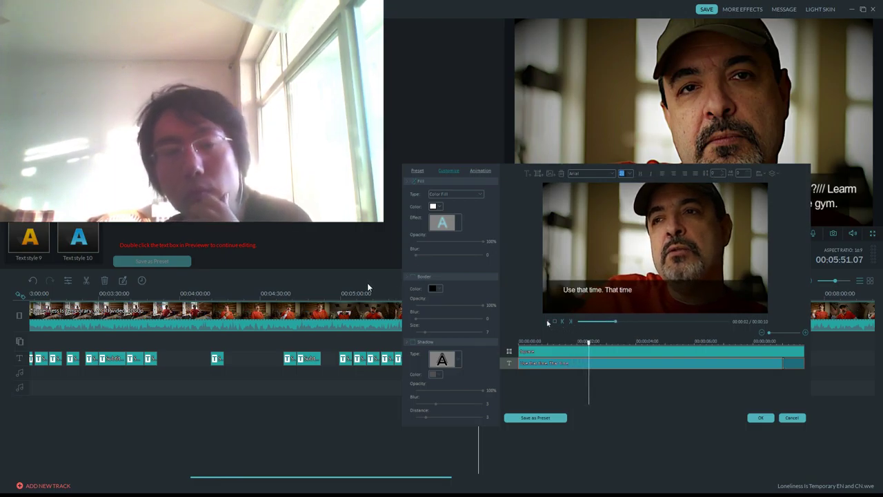
{"action": "double_click", "coordinate": [632, 291]}
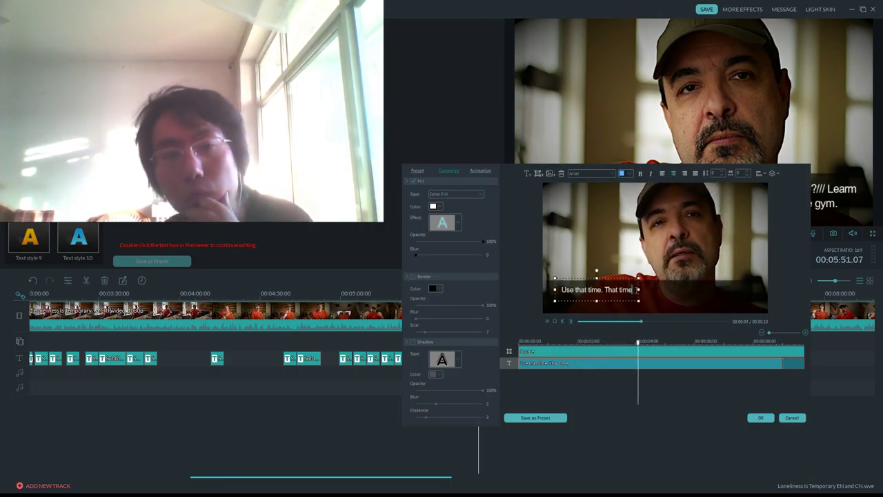
{"action": "type", "text": "that you"}
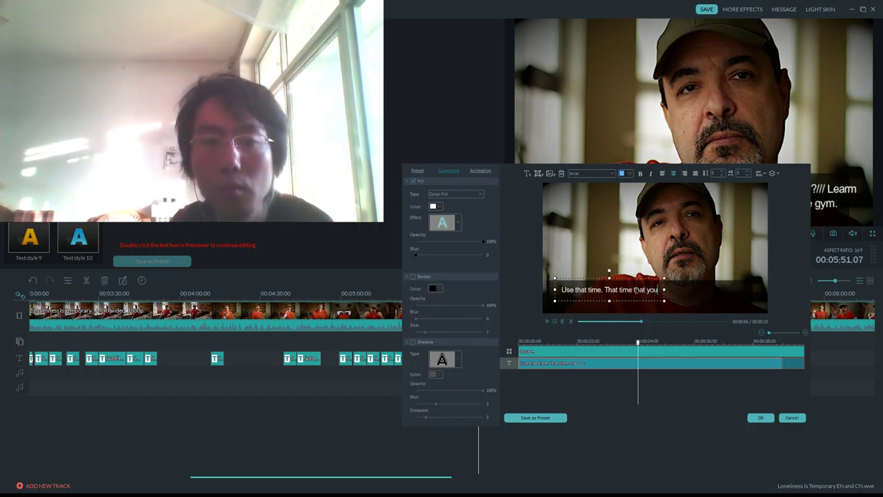
{"action": "type", "text": " spend throwing"}
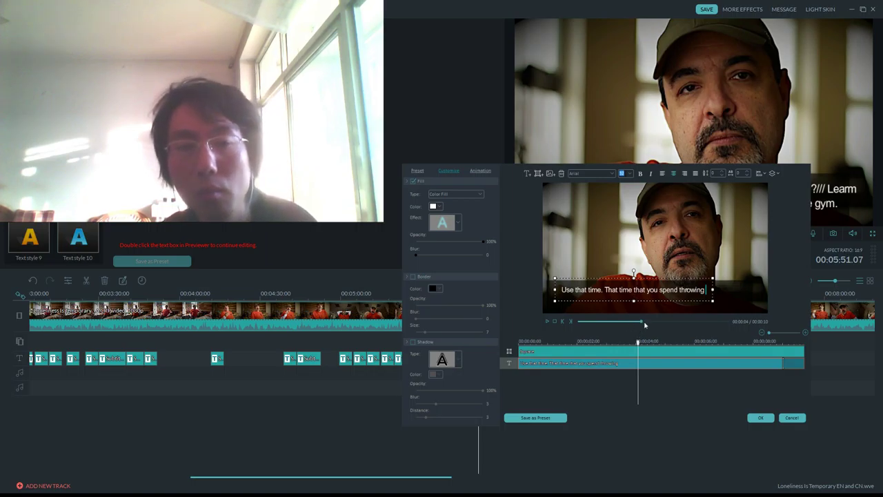
- Replay the phrase, correct "you" to "you'd" in the subtitle, and add "it away." at the end
{"action": "left_click_drag", "start_coordinate": [641, 322], "coordinate": [605, 323]}
{"action": "left_click", "coordinate": [547, 321]}
{"action": "left_click", "coordinate": [549, 322]}
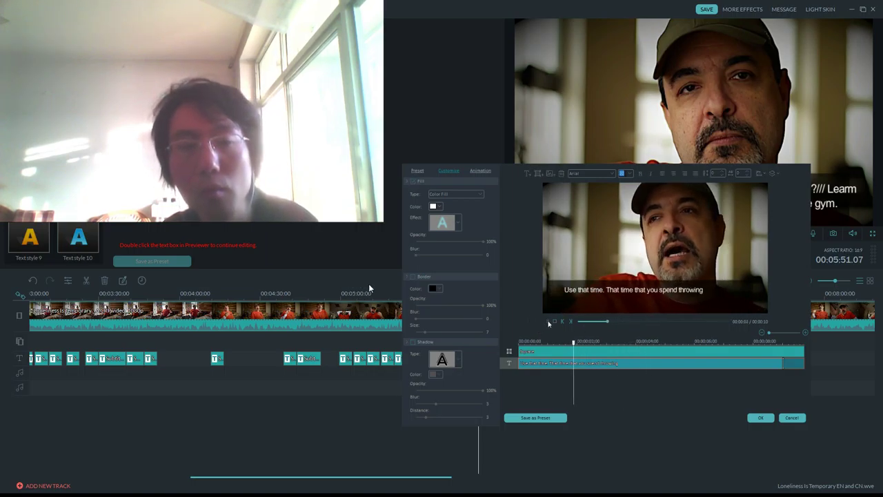
{"action": "left_click", "coordinate": [662, 293]}
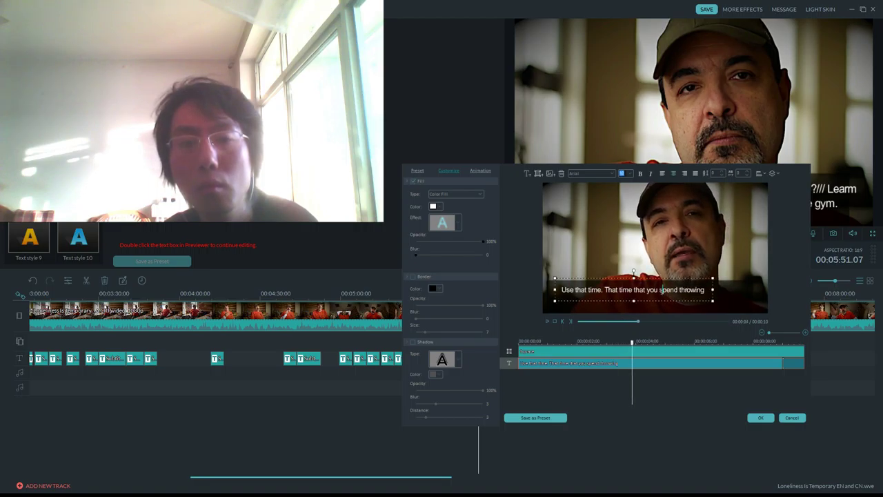
{"action": "type", "text": "'d"}
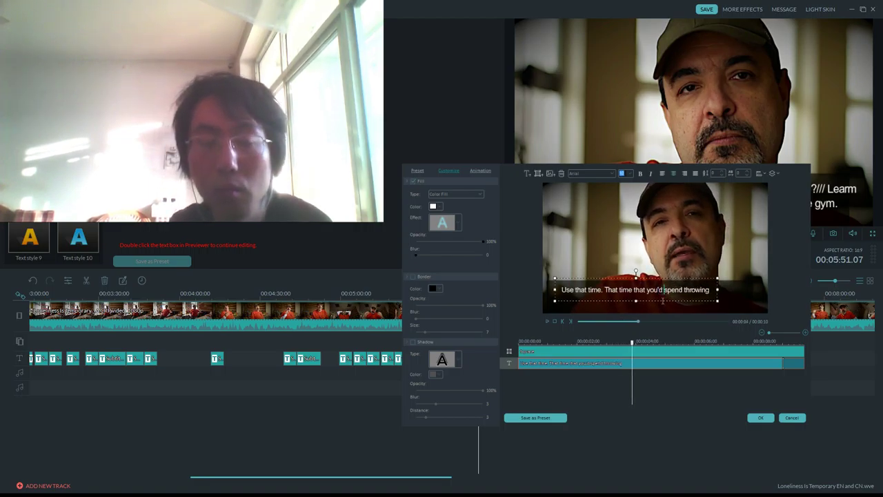
{"action": "type", "text": " it away."}
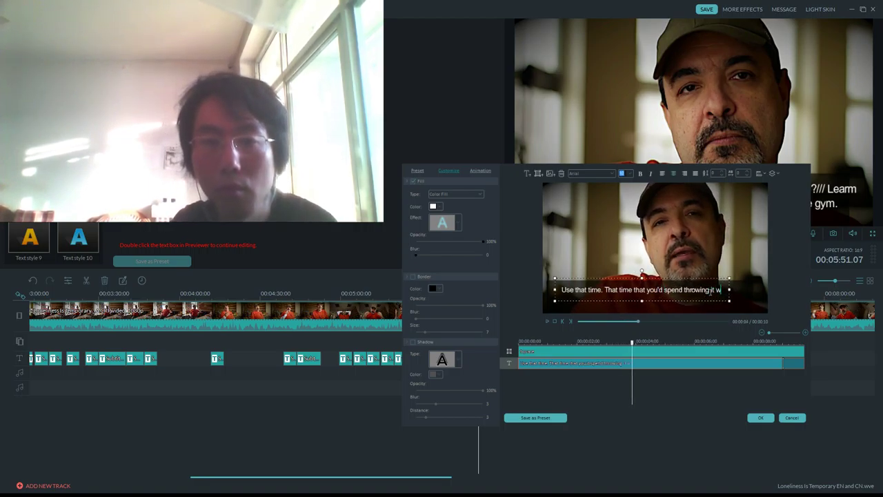
- Play the following speech and replace the subtitle's final period with ", trying to soothe your loneliness."
{"action": "left_click", "coordinate": [547, 321]}
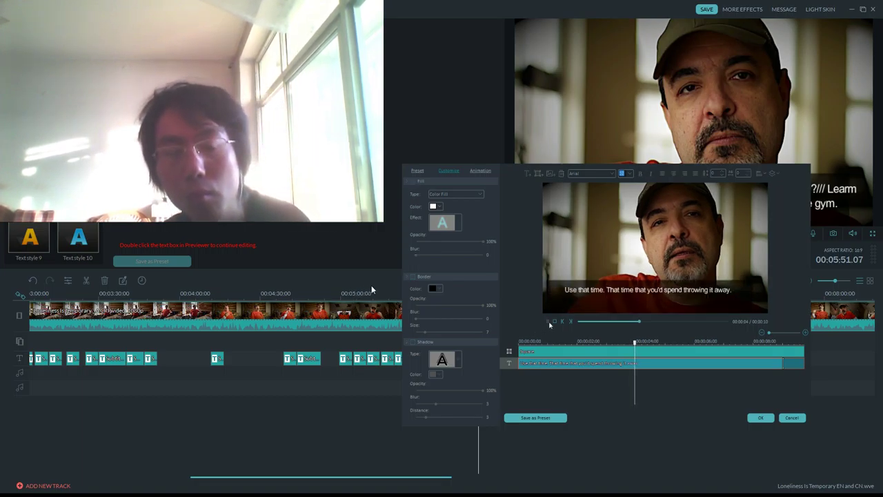
{"action": "left_click", "coordinate": [731, 291]}
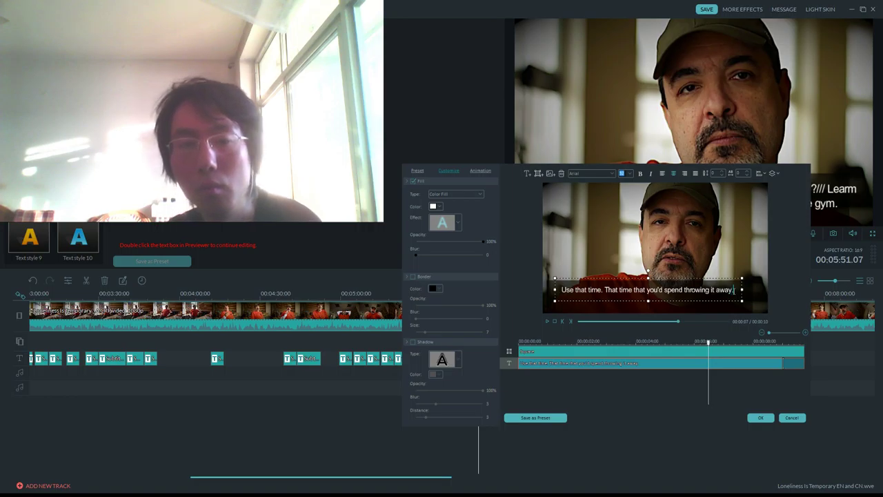
{"action": "key", "text": "BackSpace"}
{"action": "type", "text": ", trying to"}
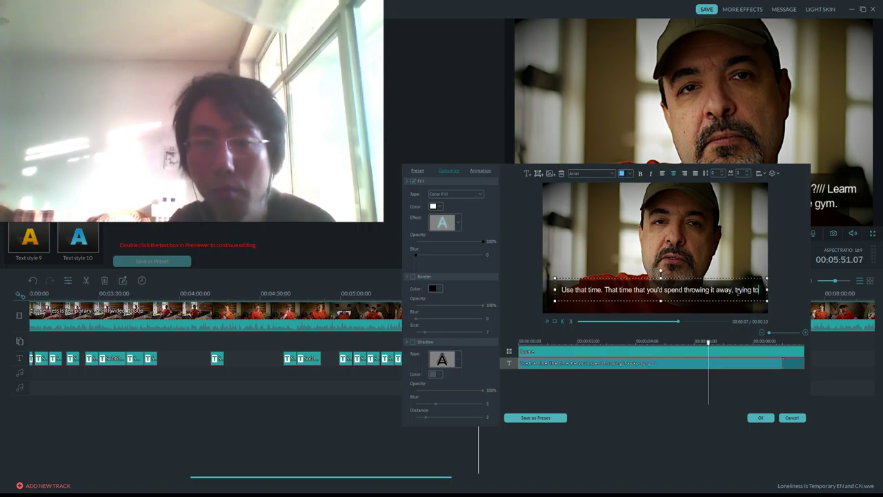
{"action": "type", "text": " sc"}
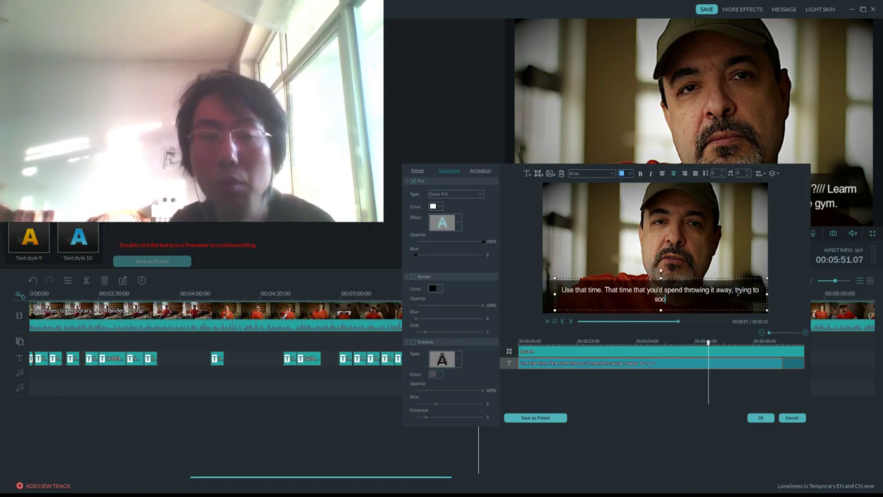
{"action": "type", "text": "othe"}
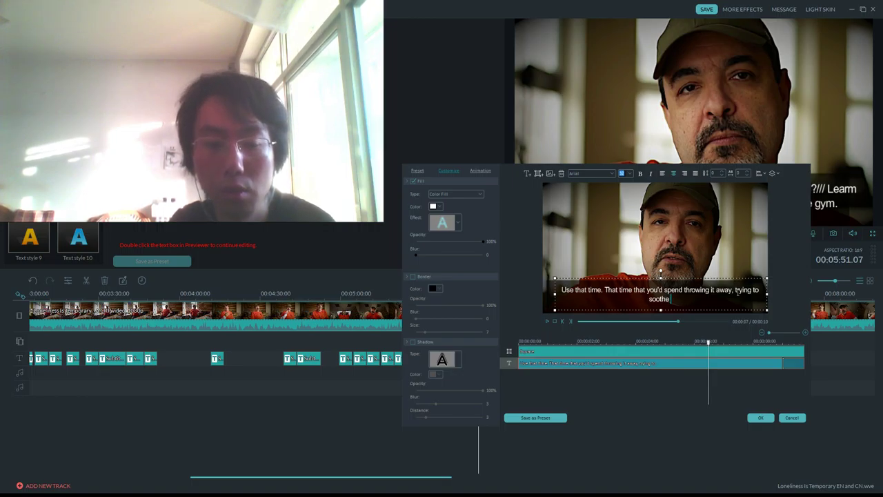
{"action": "type", "text": " your lone"}
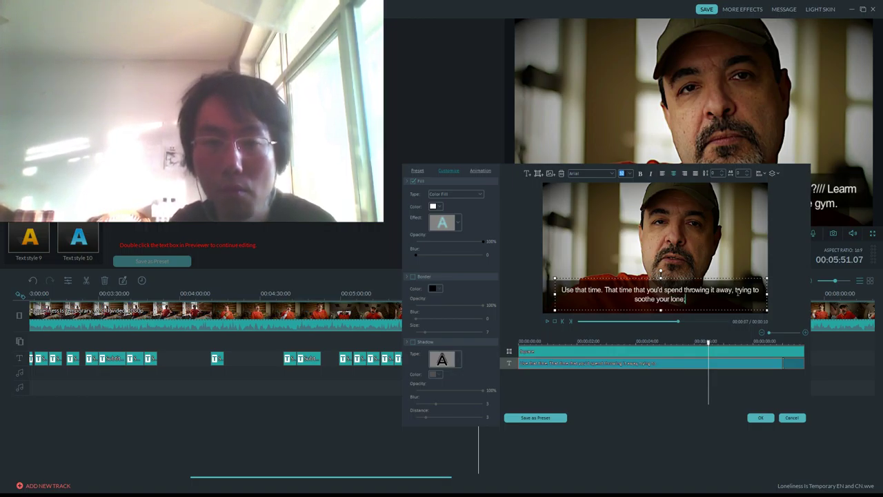
{"action": "type", "text": "liness."}
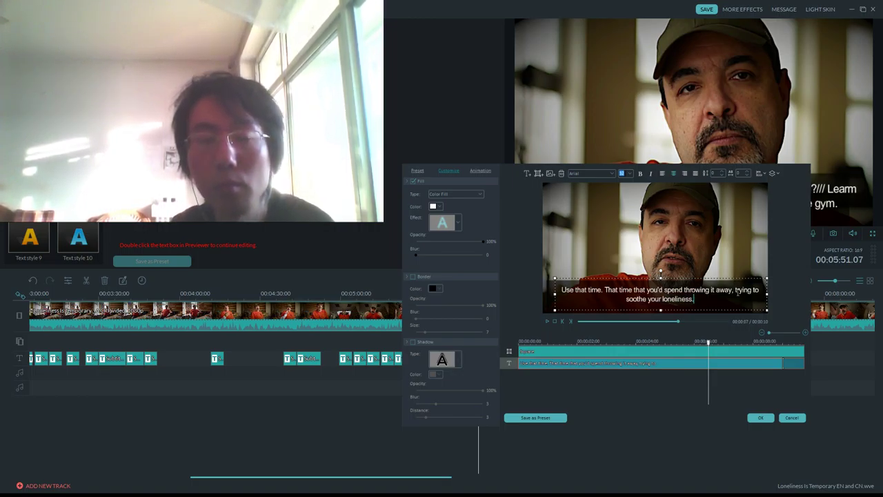
- Play the following speech and append "Use it" to the end of the English subtitle text
{"action": "left_click", "coordinate": [548, 321]}
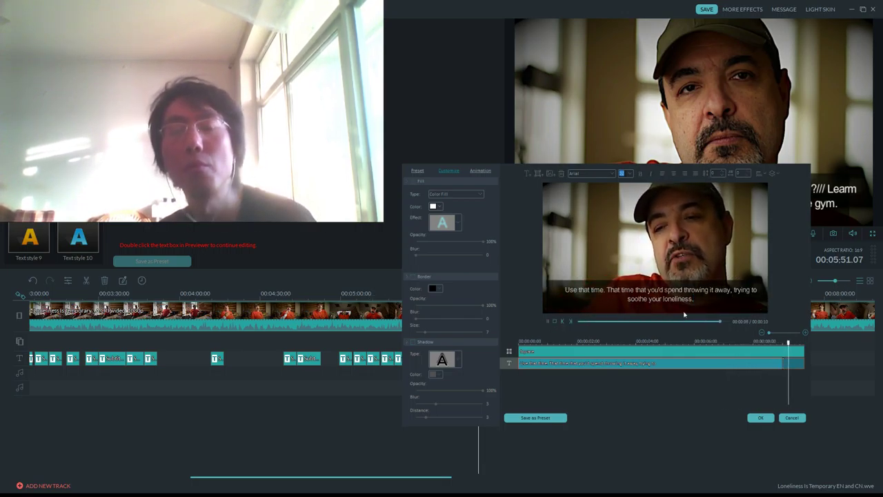
{"action": "double_click", "coordinate": [708, 304]}
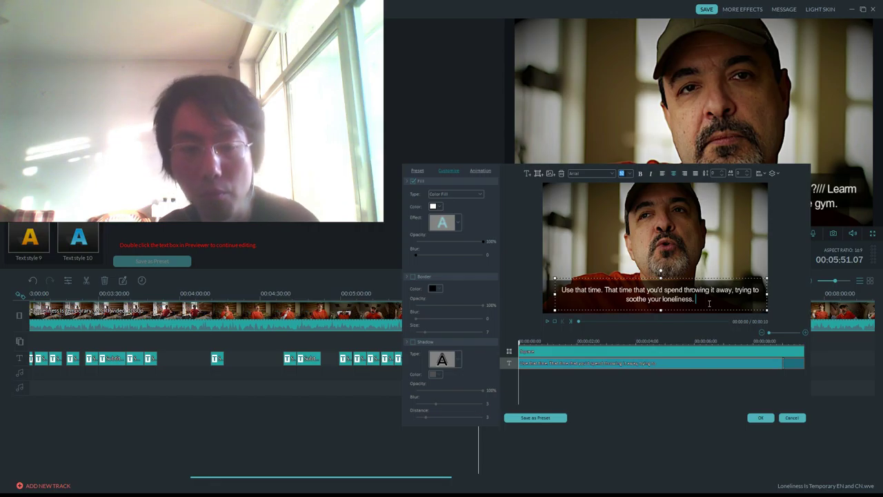
{"action": "type", "text": "Use it"}
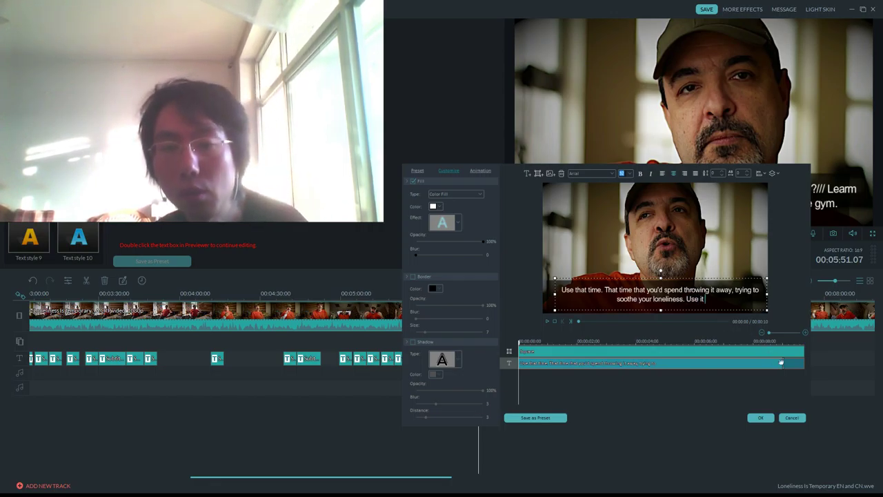
- Extend the subtitle text's timing almost to the end of its background shape and play back the closing speech
{"action": "left_click_drag", "start_coordinate": [792, 342], "coordinate": [800, 344]}
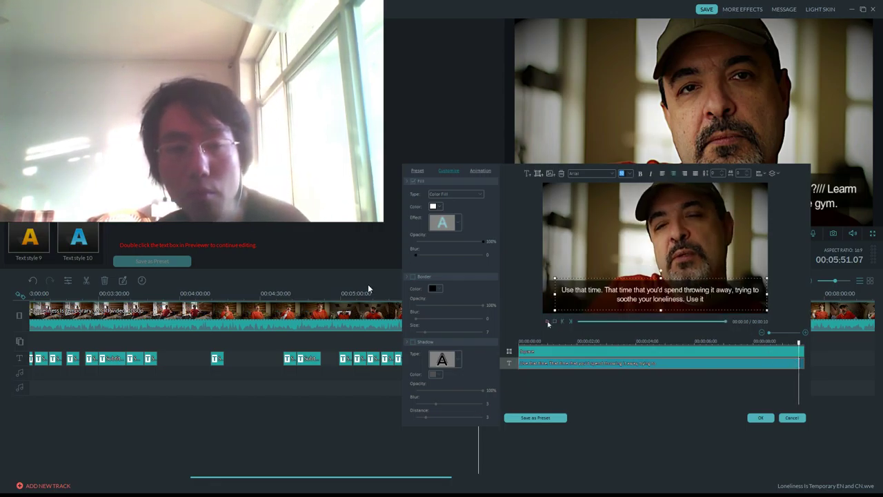
{"action": "left_click", "coordinate": [549, 322]}
{"action": "left_click", "coordinate": [548, 322]}
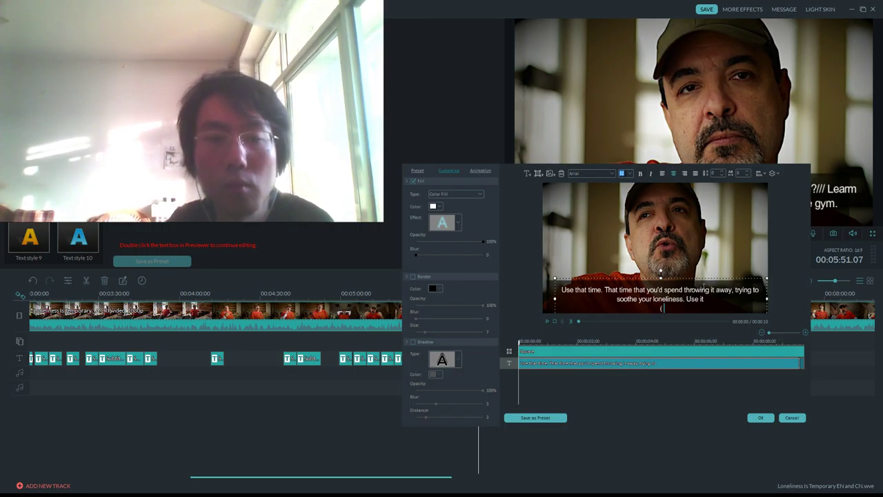
- Add the Chinese line "（充分）利用這些時間。" beneath the English subtitle text
{"action": "type", "text": "充分利用這些"}
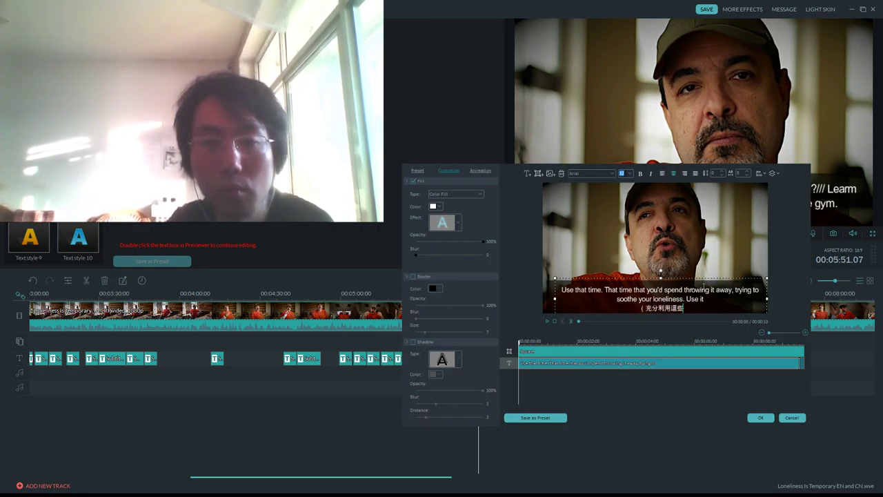
{"action": "type", "text": "時間"}
{"action": "key", "text": "BackSpace"}
{"action": "key", "text": "BackSpace"}
{"action": "key", "text": "BackSpace"}
{"action": "key", "text": "BackSpace"}
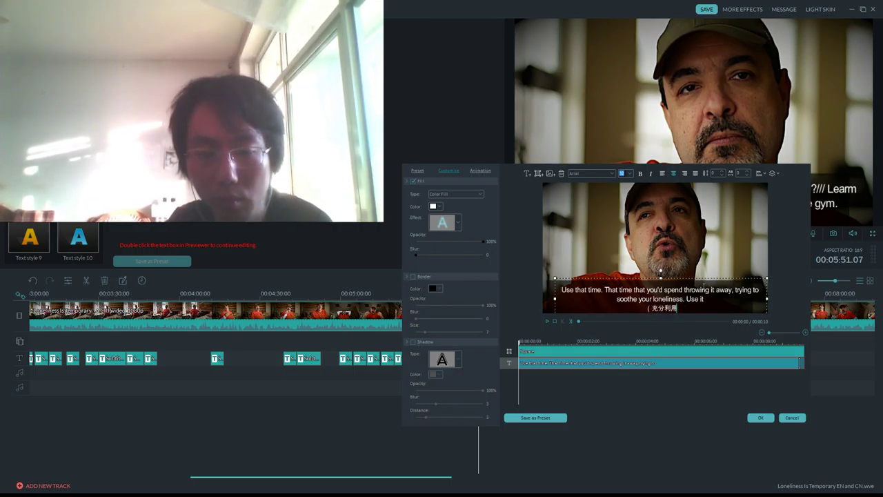
{"action": "type", "text": "）"}
{"action": "key", "text": "BackSpace"}
{"action": "key", "text": "BackSpace"}
{"action": "key", "text": "BackSpace"}
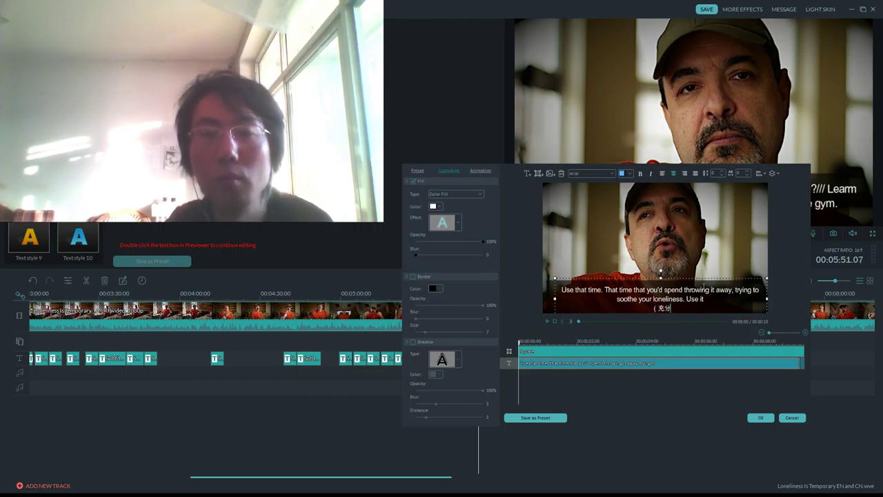
{"action": "type", "text": "）"}
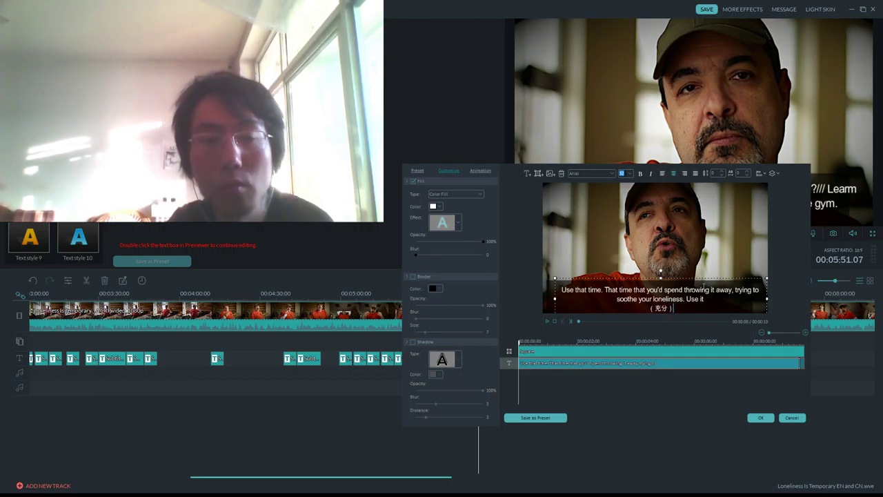
{"action": "type", "text": "利用"}
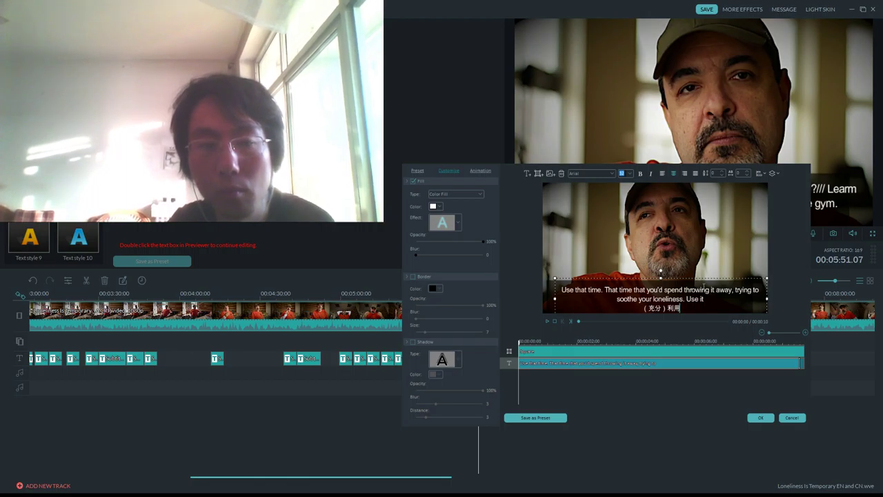
{"action": "type", "text": "這些時間。"}
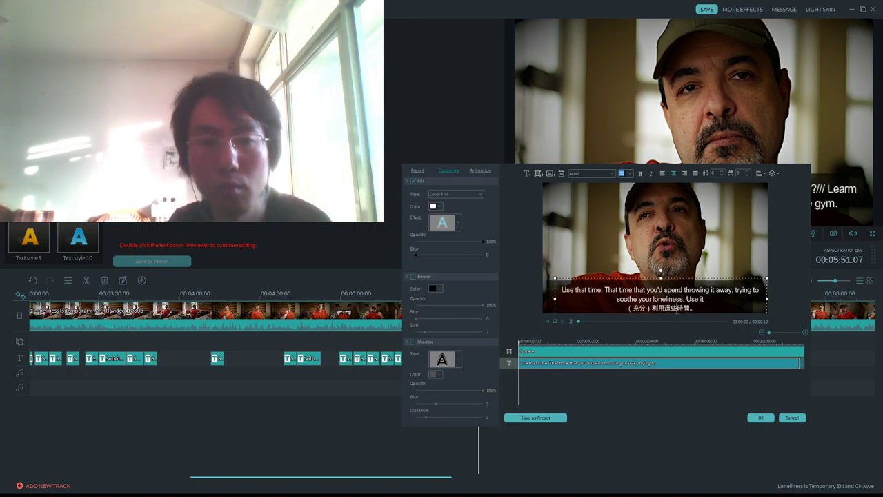
- Insert "你常常會揮霍掉的" before "時間" in the Chinese line
{"action": "type", "text": "你"}
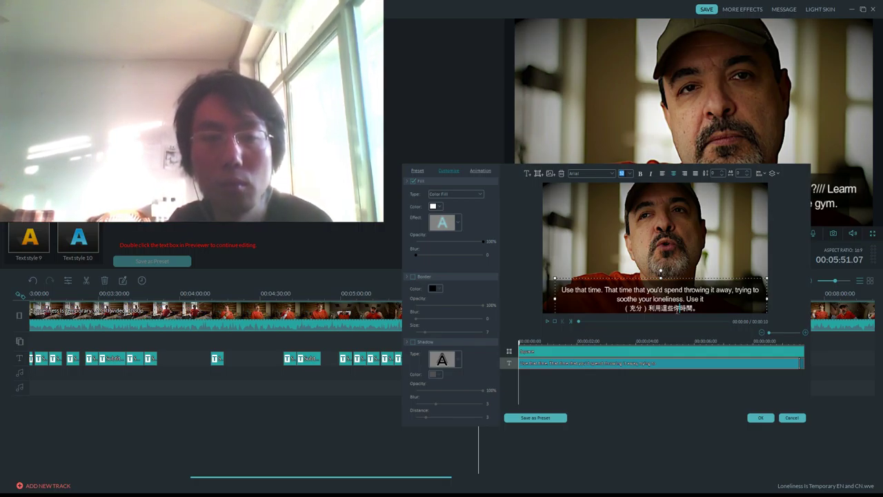
{"action": "type", "text": "常常會"}
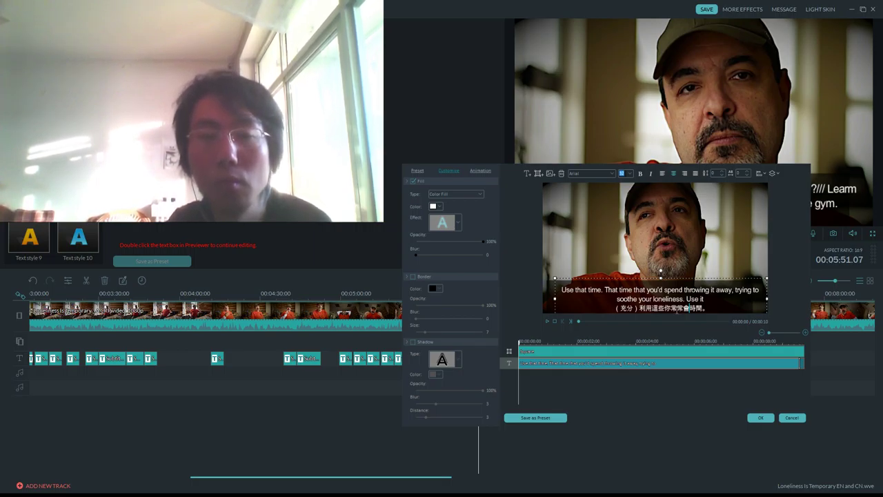
{"action": "type", "text": "揮霍掉的"}
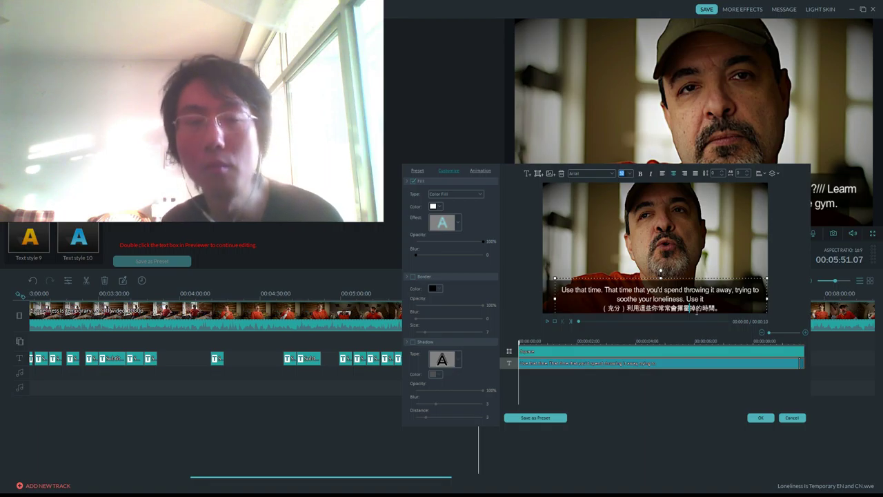
- Replace "掉" in the Chinese line with "在緩解自己孤獨" and apply the finished subtitle
{"action": "left_click_drag", "start_coordinate": [698, 311], "coordinate": [692, 312]}
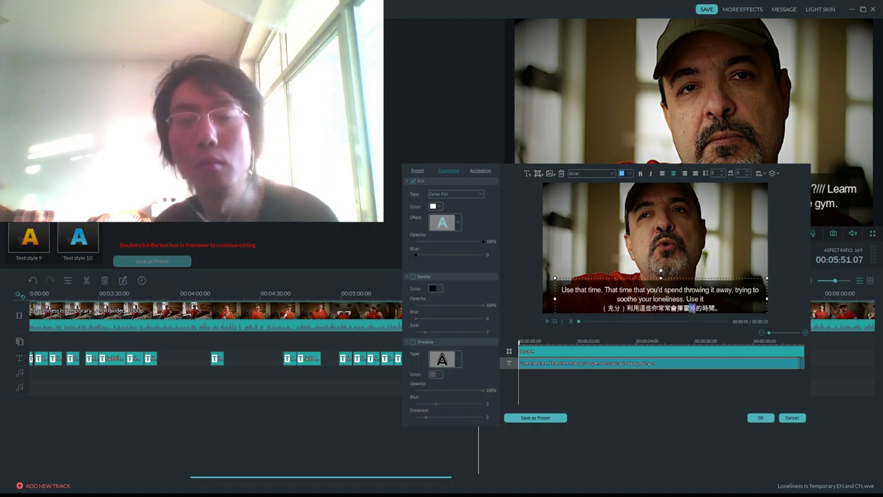
{"action": "type", "text": "在孤獨"}
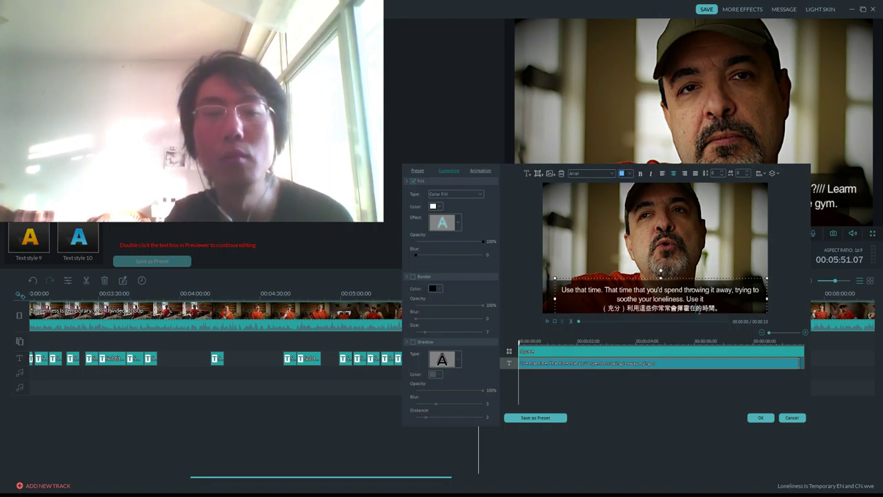
{"action": "key", "text": "BackSpace"}
{"action": "key", "text": "BackSpace"}
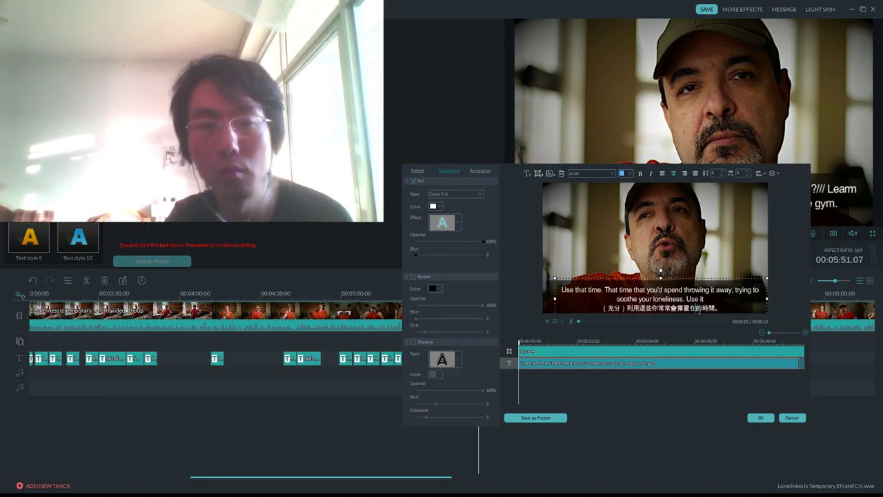
{"action": "type", "text": "緩解自己孤獨"}
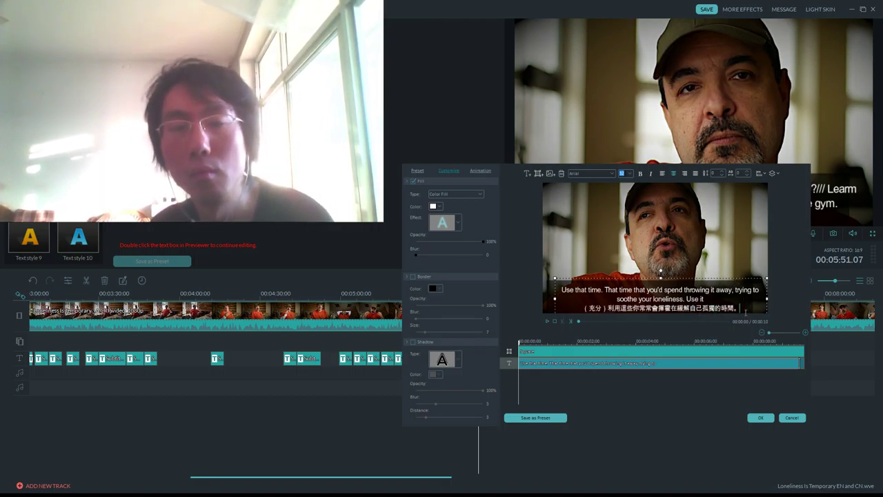
{"action": "left_click", "coordinate": [753, 415]}
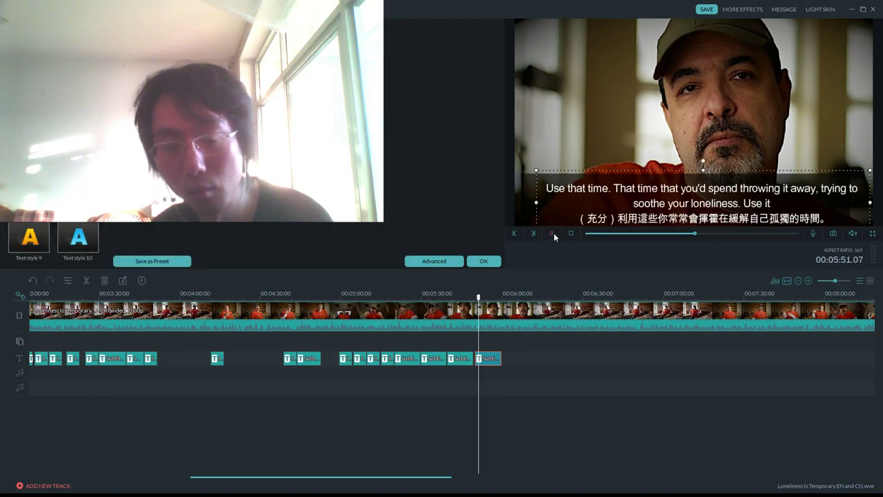
{"action": "left_click", "coordinate": [483, 261]}
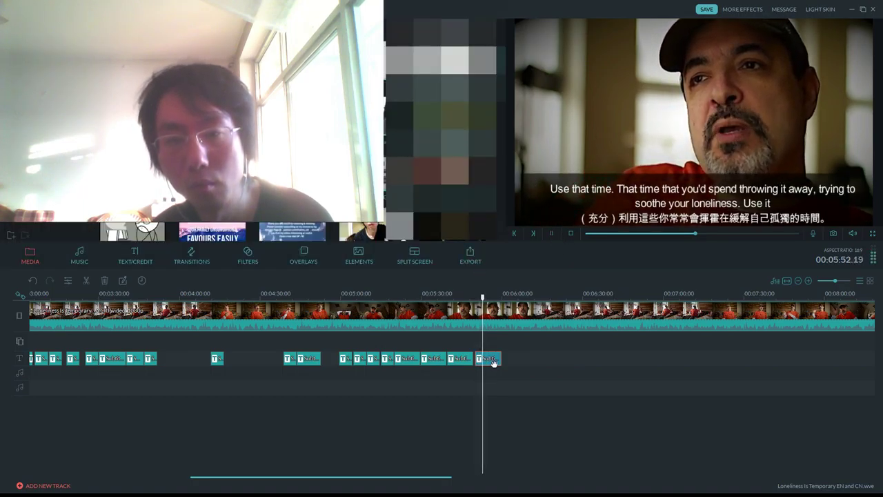
- Paste a copy of the subtitle clip near 00:06:00 on the timeline and move it flush against the preceding subtitle
{"action": "left_click_drag", "start_coordinate": [520, 295], "coordinate": [493, 296]}
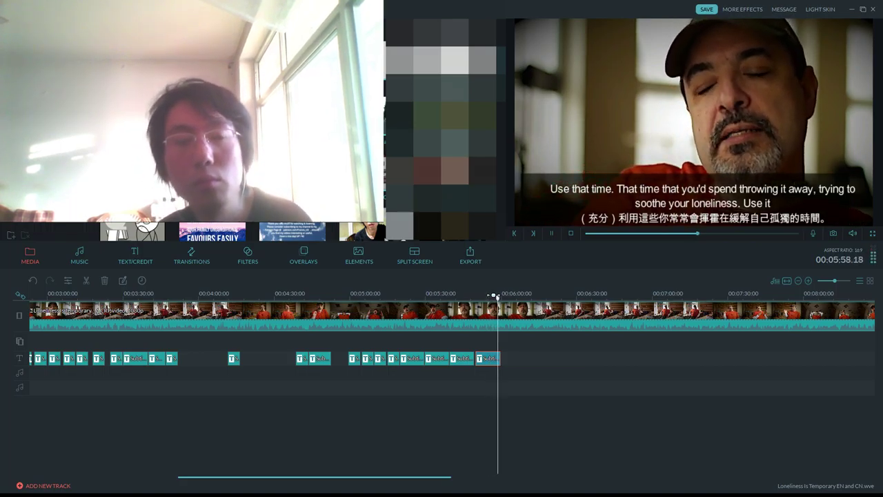
{"action": "key", "text": "ctrl+v"}
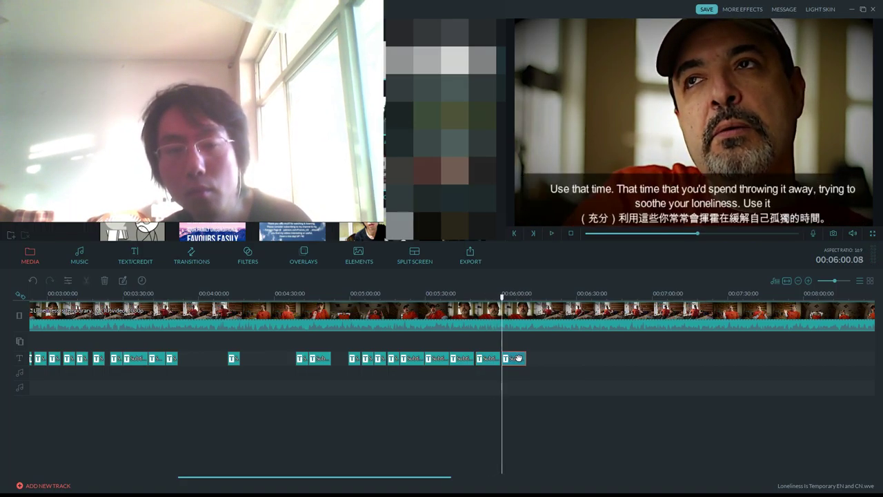
{"action": "left_click_drag", "start_coordinate": [518, 359], "coordinate": [514, 359]}
- Replace the English text after "Use that" in the pasted subtitle with "time for something productive"
{"action": "double_click", "coordinate": [516, 358]}
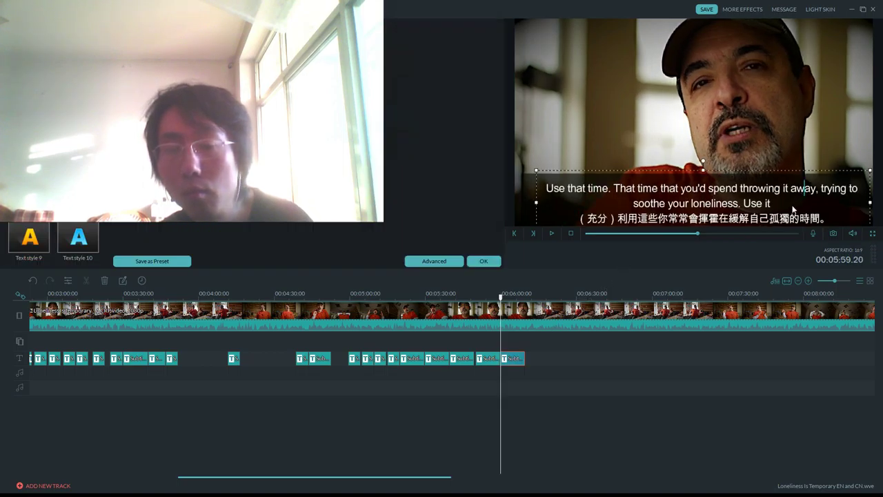
{"action": "left_click_drag", "start_coordinate": [771, 203], "coordinate": [598, 192]}
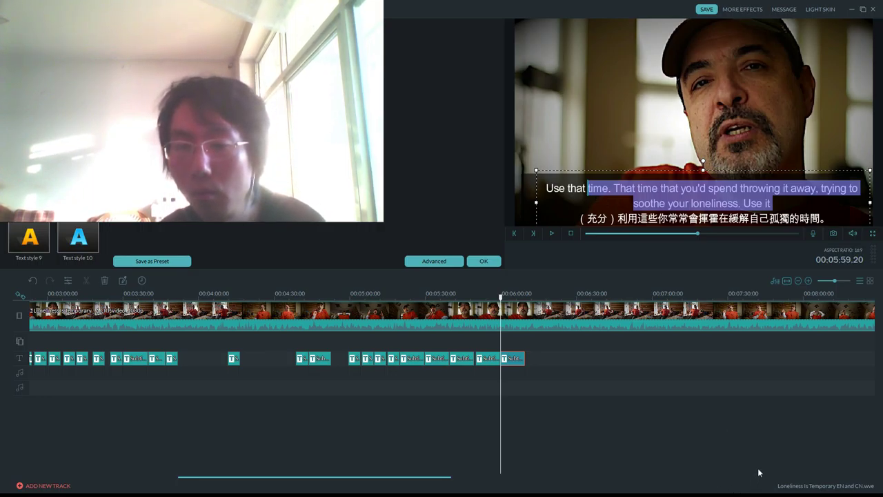
{"action": "type", "text": "体麼"}
{"action": "key", "text": "BackSpace"}
{"action": "key", "text": "BackSpace"}
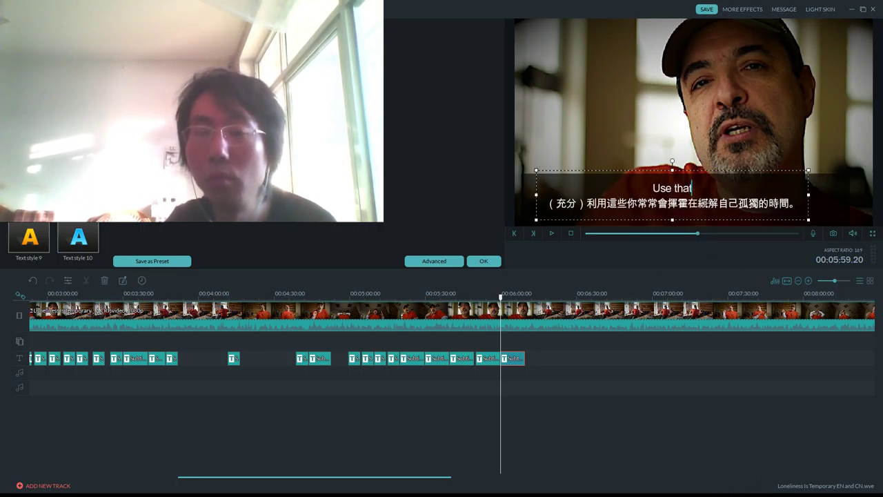
{"action": "type", "text": "time for"}
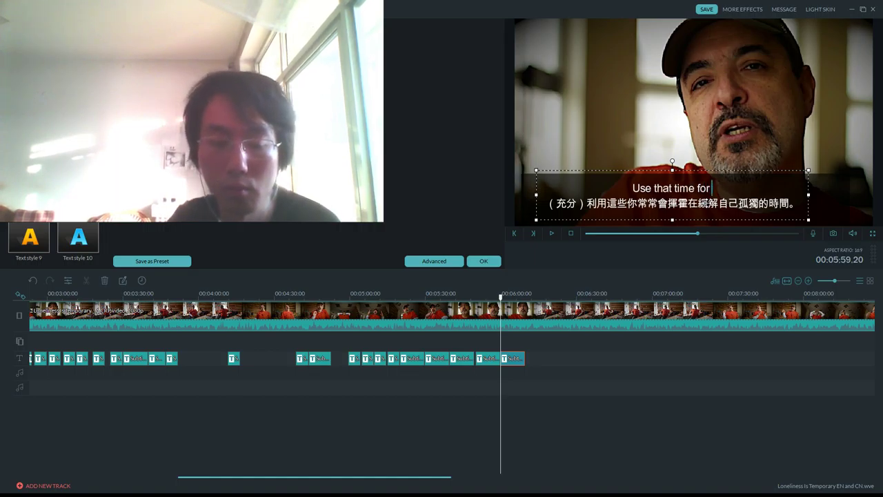
{"action": "type", "text": " somethi"}
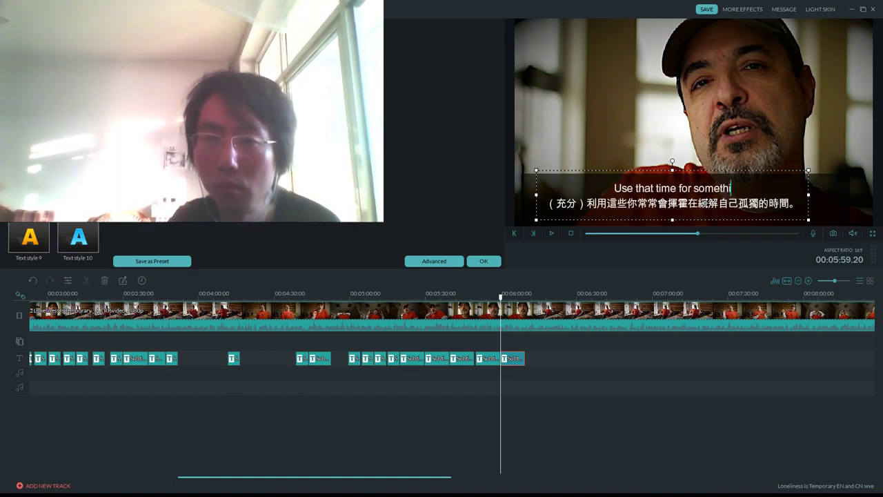
{"action": "type", "text": "ng produc"}
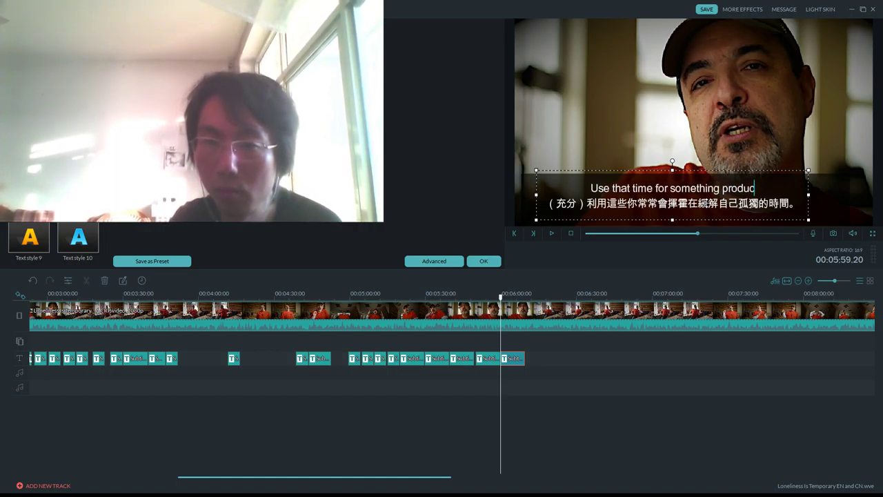
{"action": "type", "text": "tive"}
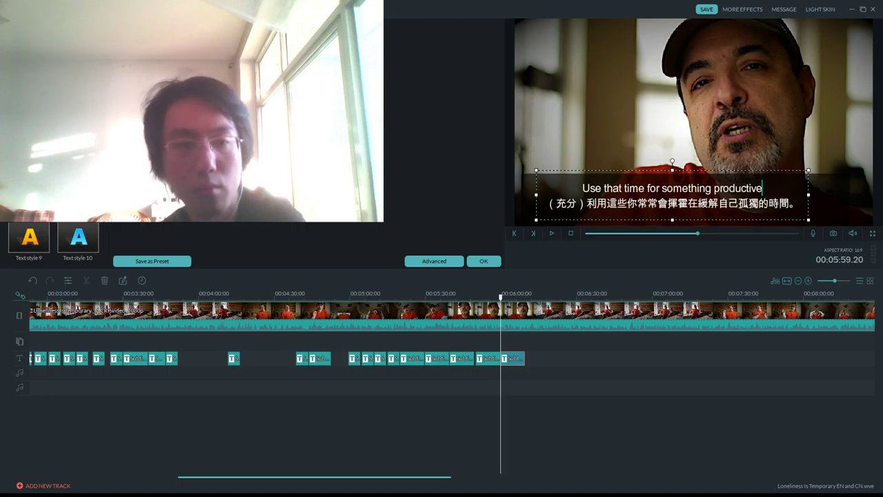
- Open the subtitle's advanced editor, listen to its speech, and append ". Something that" to the English line
{"action": "left_click", "coordinate": [431, 261]}
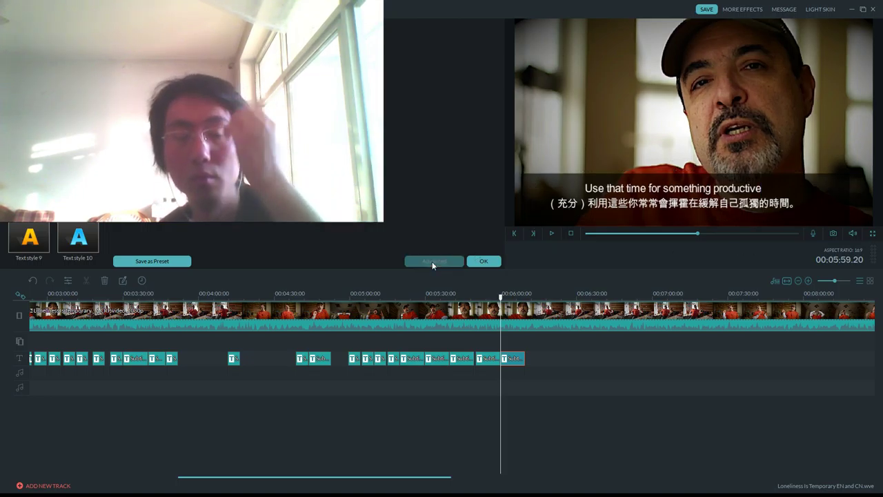
{"action": "left_click", "coordinate": [547, 321]}
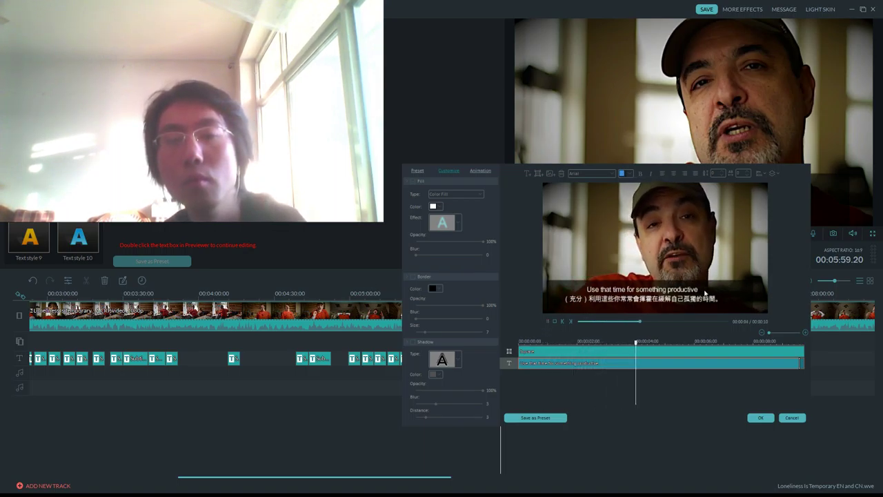
{"action": "left_click", "coordinate": [704, 289]}
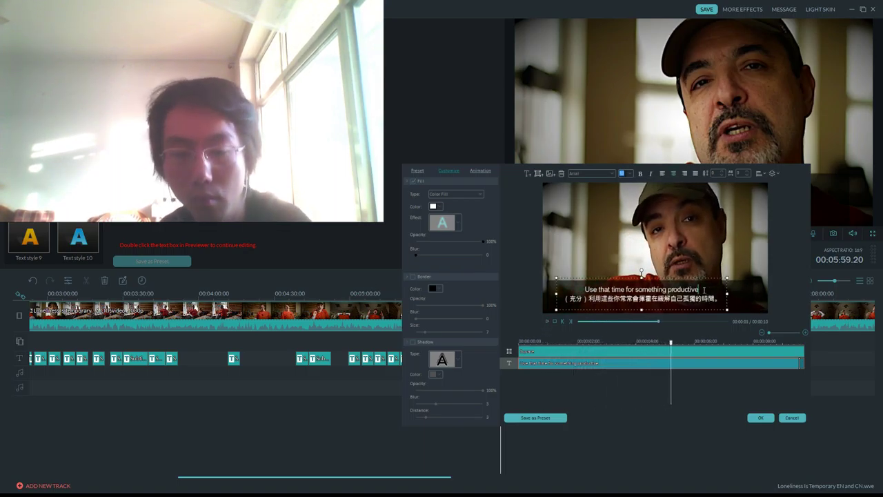
{"action": "type", "text": ". Something"}
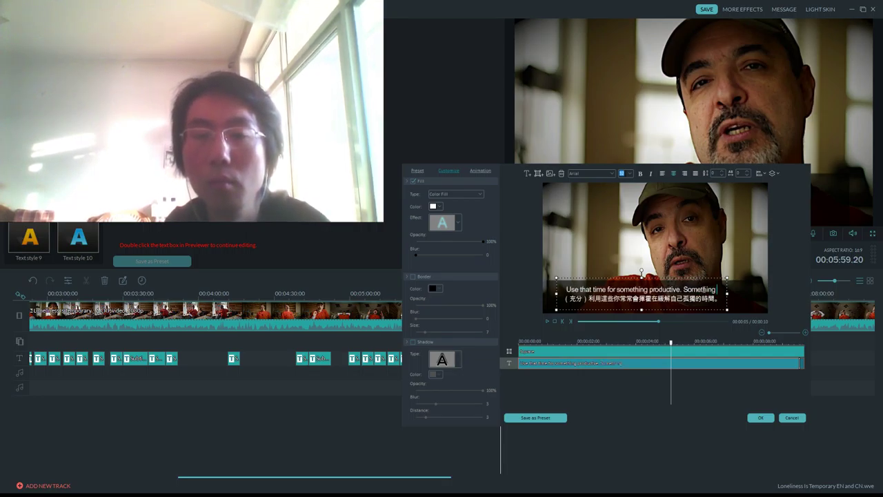
{"action": "type", "text": " that"}
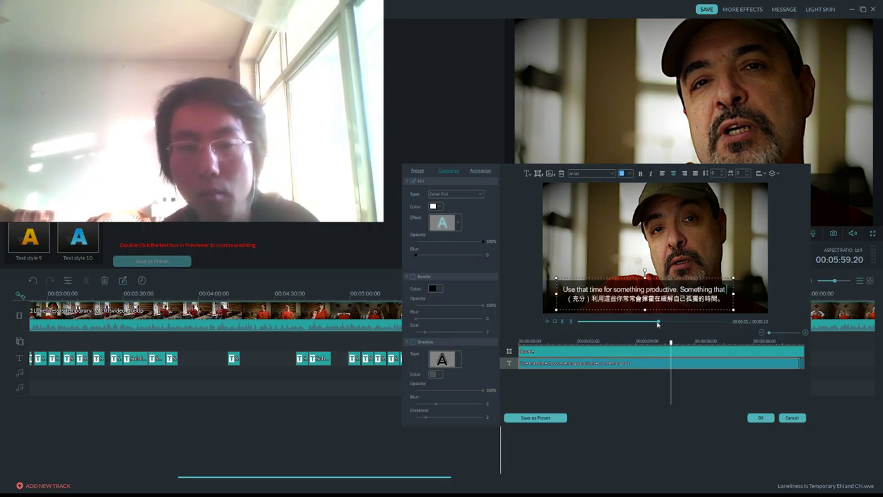
- Replay the subtitle's speech and append "'ll make you and your life more valuable." to the English text after "Something that"
{"action": "left_click_drag", "start_coordinate": [658, 322], "coordinate": [612, 322]}
{"action": "left_click", "coordinate": [548, 321]}
{"action": "left_click", "coordinate": [548, 322]}
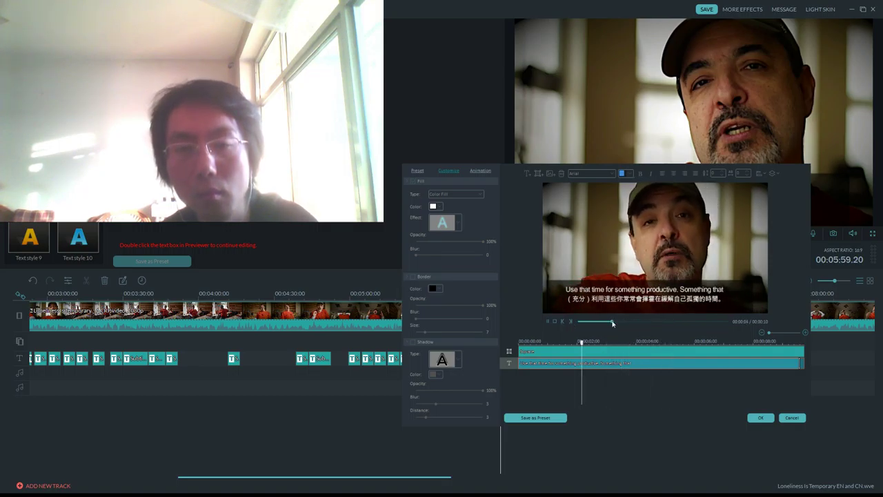
{"action": "left_click", "coordinate": [597, 325]}
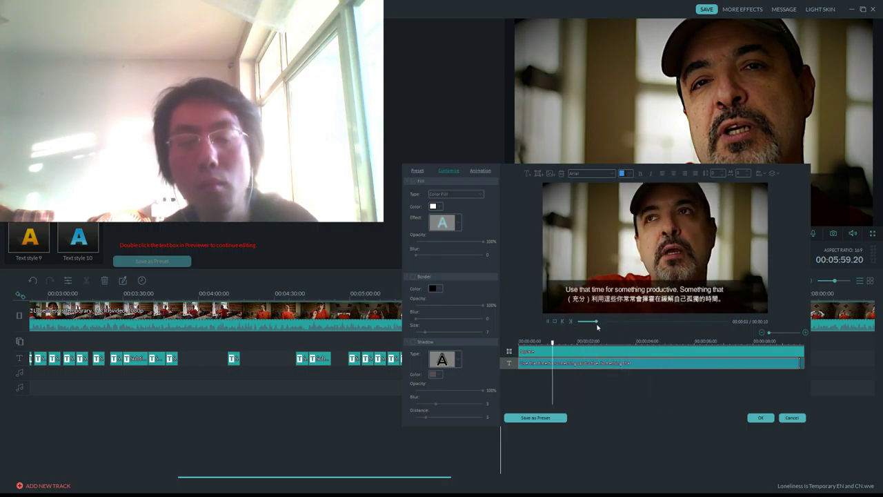
{"action": "left_click", "coordinate": [596, 323]}
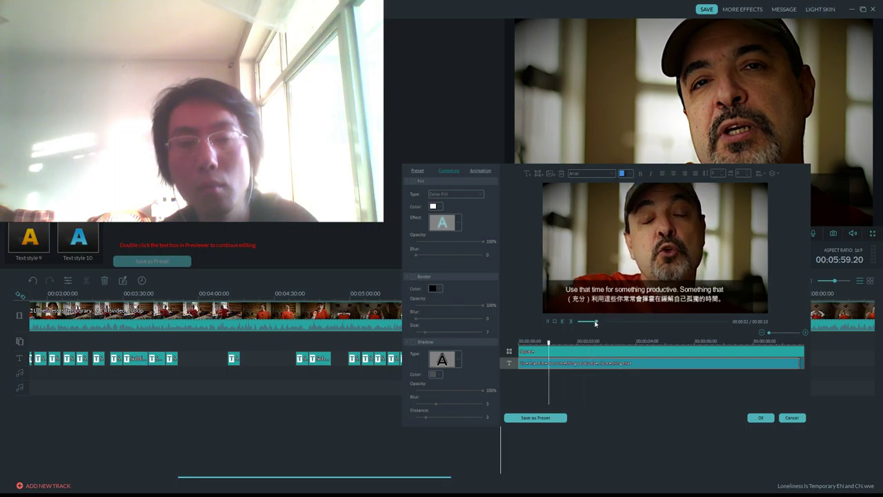
{"action": "left_click_drag", "start_coordinate": [595, 324], "coordinate": [581, 325]}
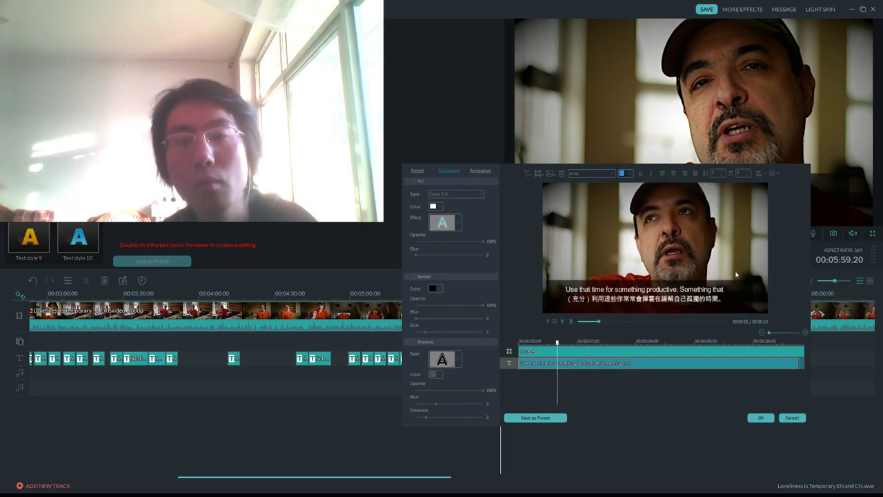
{"action": "left_click", "coordinate": [723, 291]}
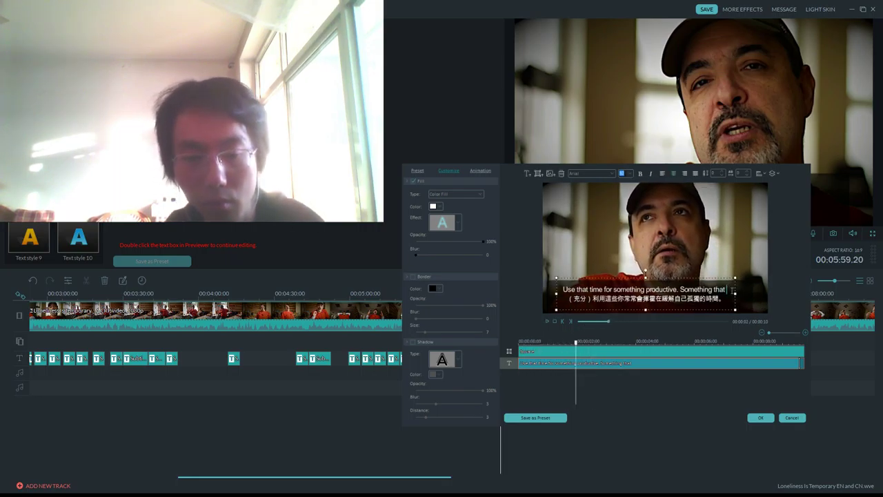
{"action": "type", "text": "'ll make"}
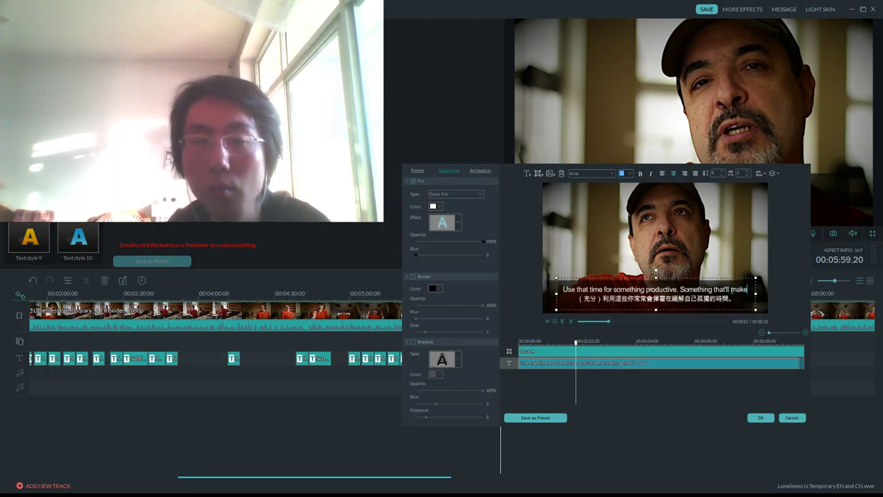
{"action": "type", "text": " you and yo"}
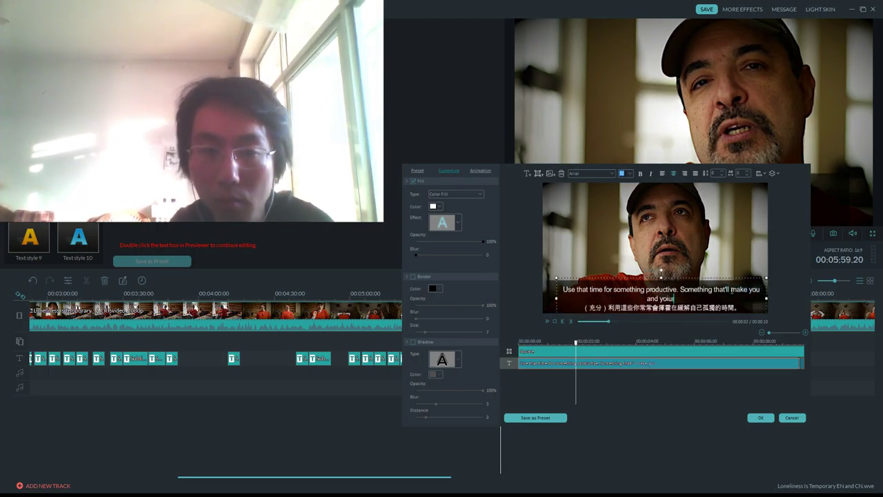
{"action": "type", "text": "ur life m"}
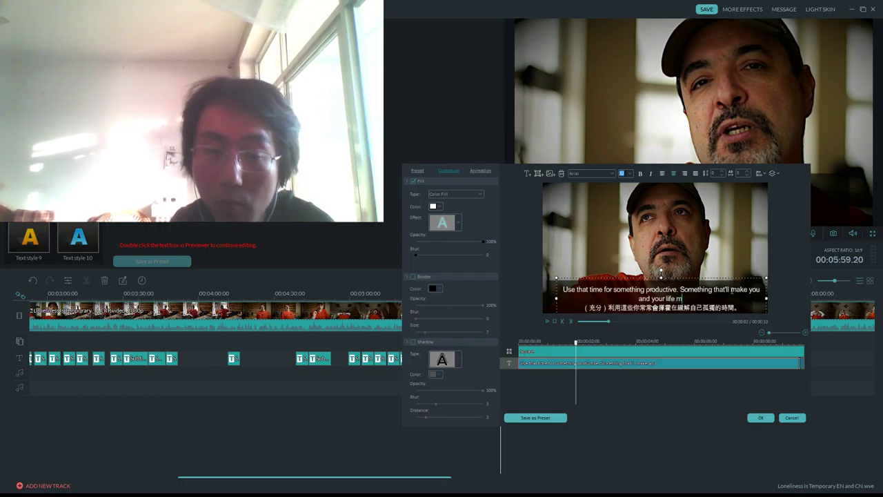
{"action": "type", "text": "ore valuable."}
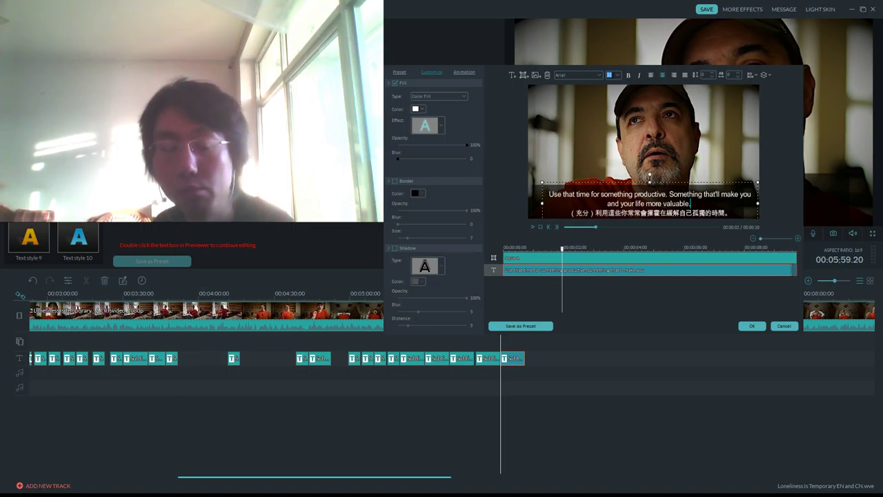
- Listen to the rest of the subtitle's speech and append "Okay?" after "more valuable."
{"action": "left_click", "coordinate": [533, 227]}
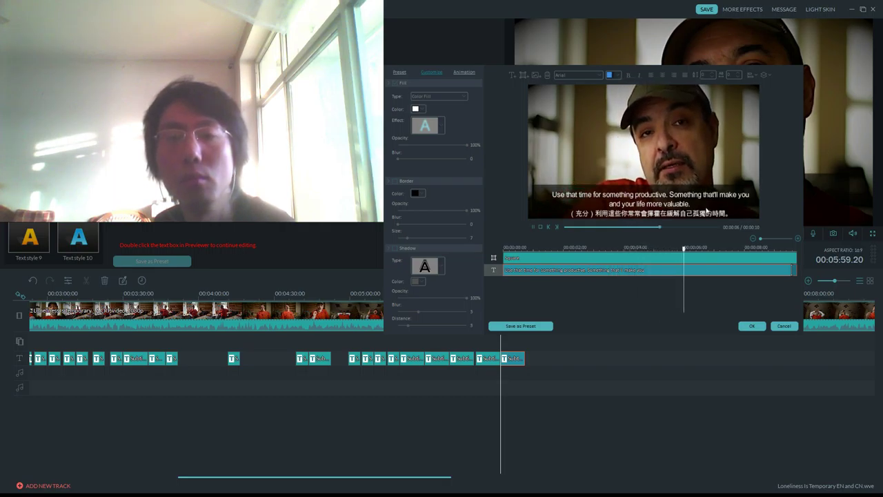
{"action": "left_click", "coordinate": [702, 203]}
{"action": "type", "text": "Okay?"}
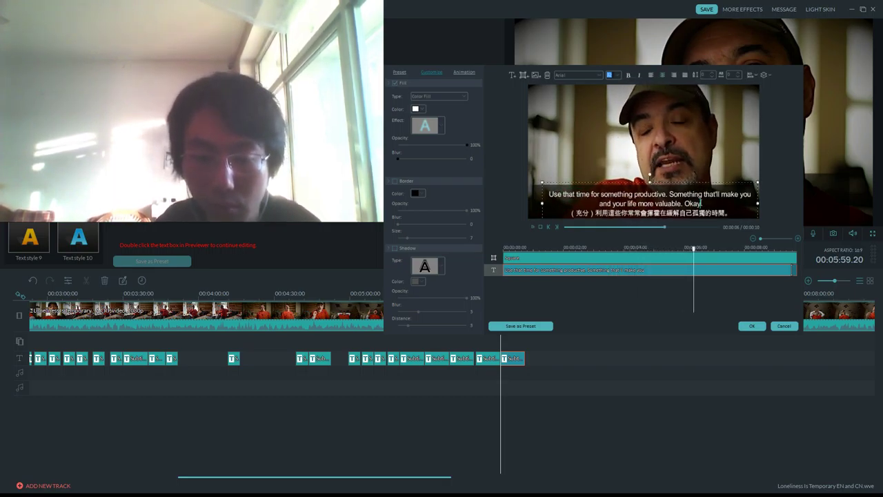
{"action": "left_click", "coordinate": [532, 227]}
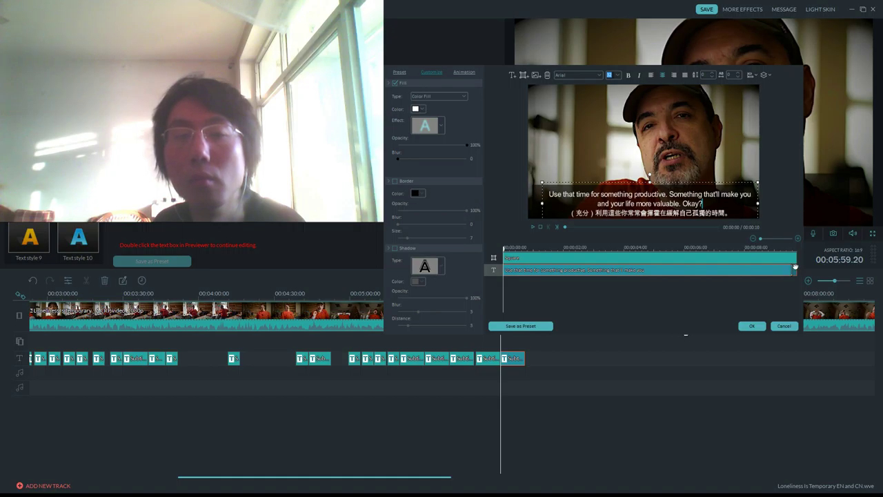
- Shorten the text layer's visible span to about 5 seconds, checking it against the speech, and apply the subtitle edits
{"action": "left_click_drag", "start_coordinate": [791, 270], "coordinate": [688, 269]}
{"action": "left_click", "coordinate": [533, 227]}
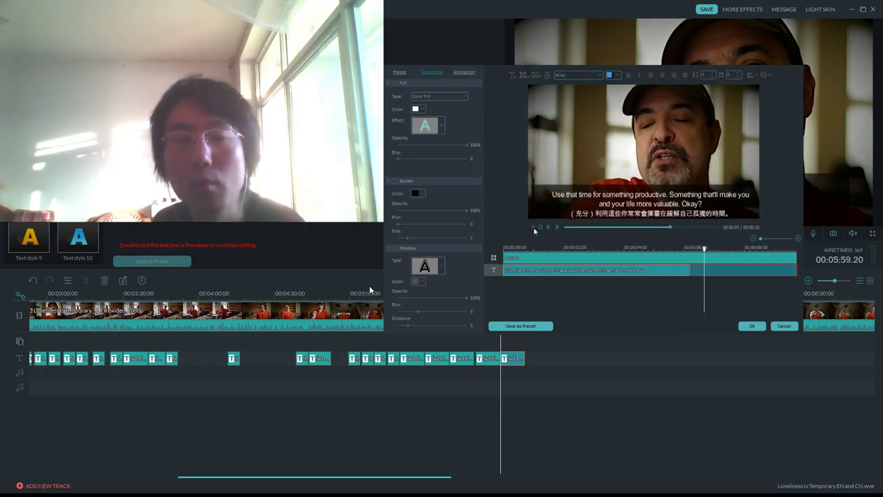
{"action": "left_click", "coordinate": [533, 228]}
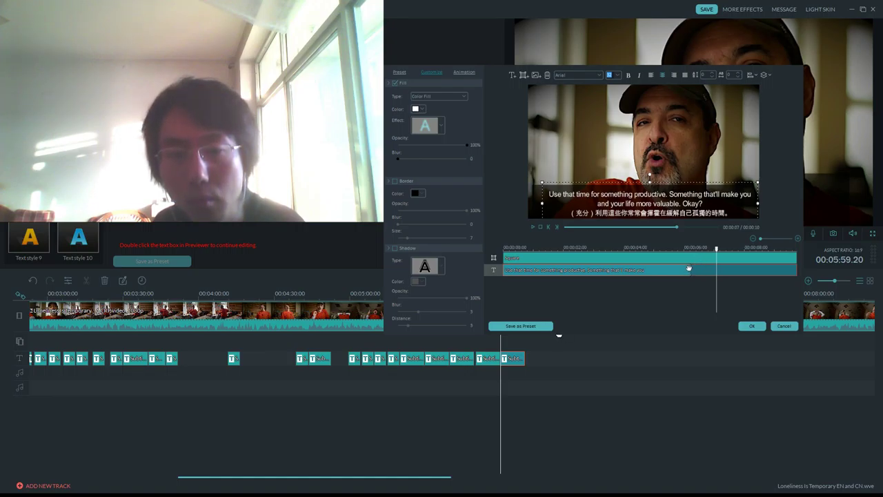
{"action": "left_click_drag", "start_coordinate": [688, 268], "coordinate": [654, 269]}
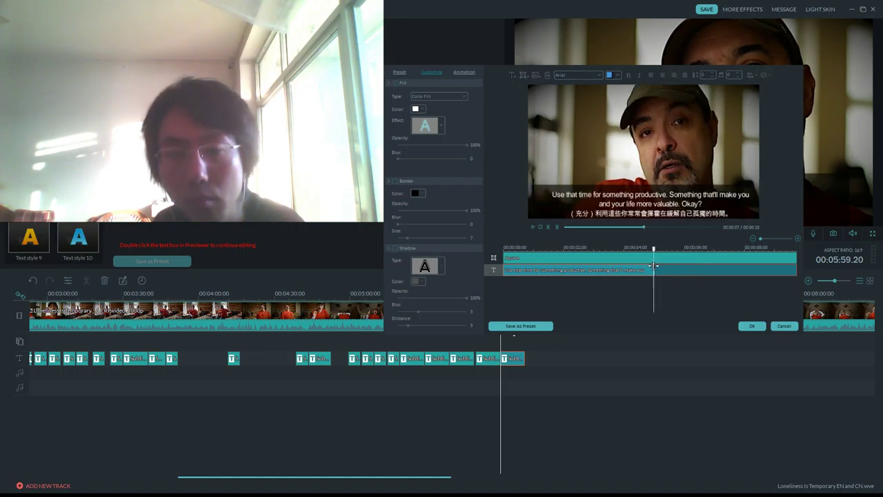
{"action": "left_click", "coordinate": [532, 228]}
{"action": "left_click", "coordinate": [532, 228]}
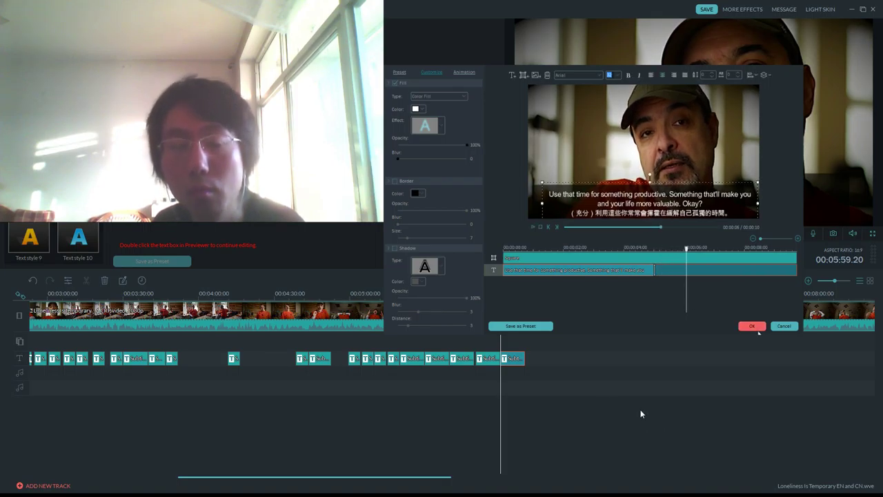
{"action": "left_click", "coordinate": [757, 329]}
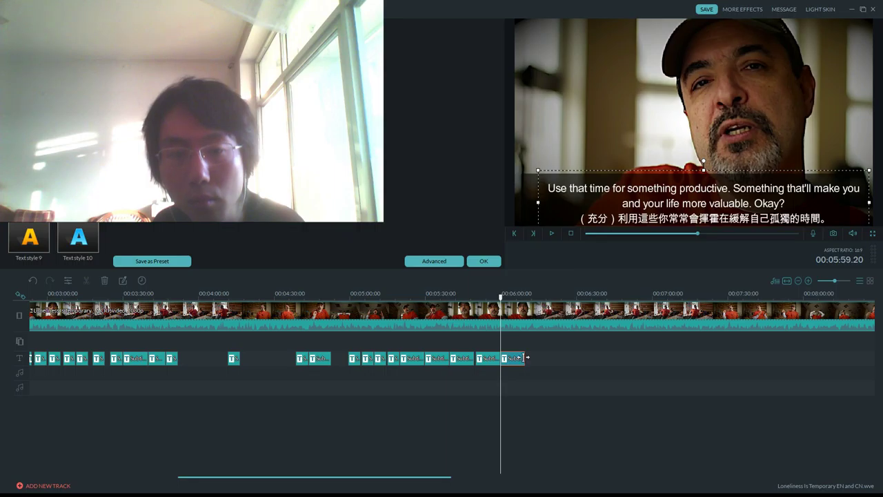
- Trim the end of the last subtitle clip to 00:06:07.05 on the timeline and play back its ending
{"action": "left_click_drag", "start_coordinate": [524, 358], "coordinate": [511, 359]}
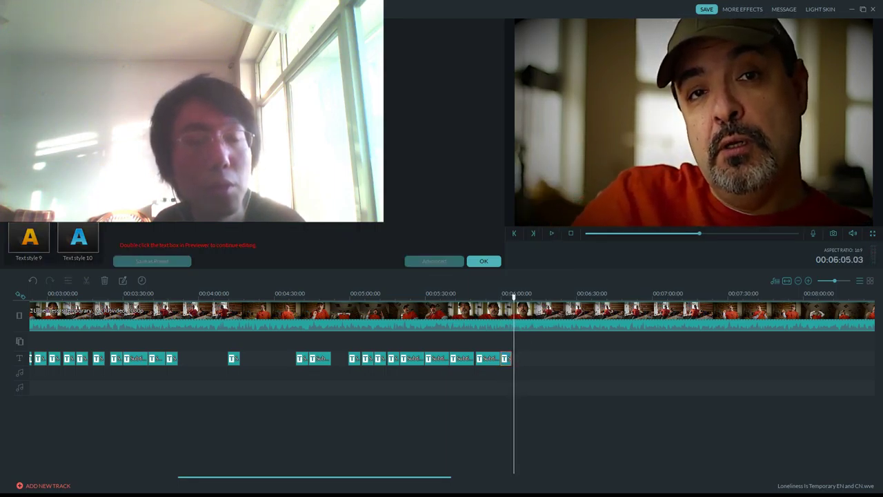
{"action": "key", "text": "ctrl+z"}
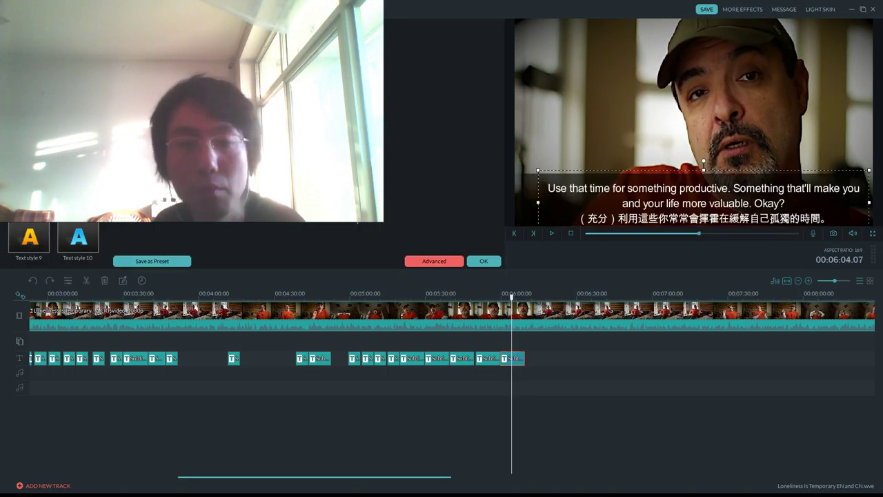
{"action": "left_click", "coordinate": [518, 358]}
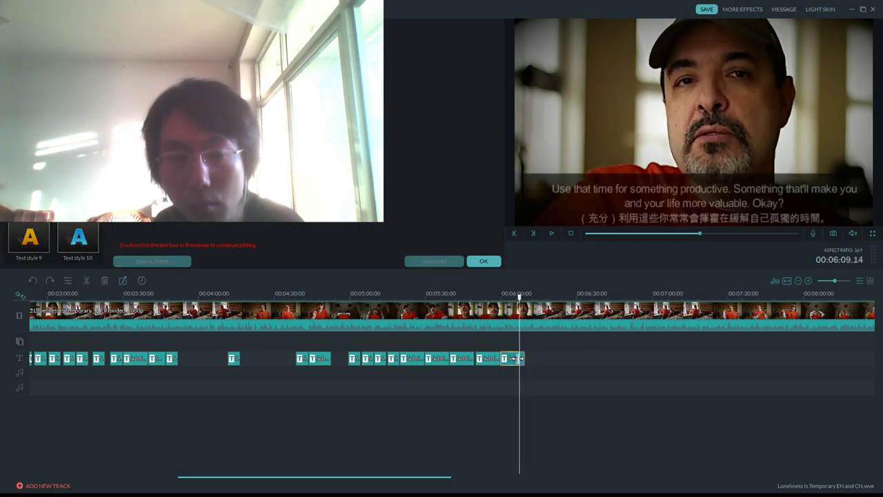
{"action": "left_click_drag", "start_coordinate": [518, 358], "coordinate": [519, 358]}
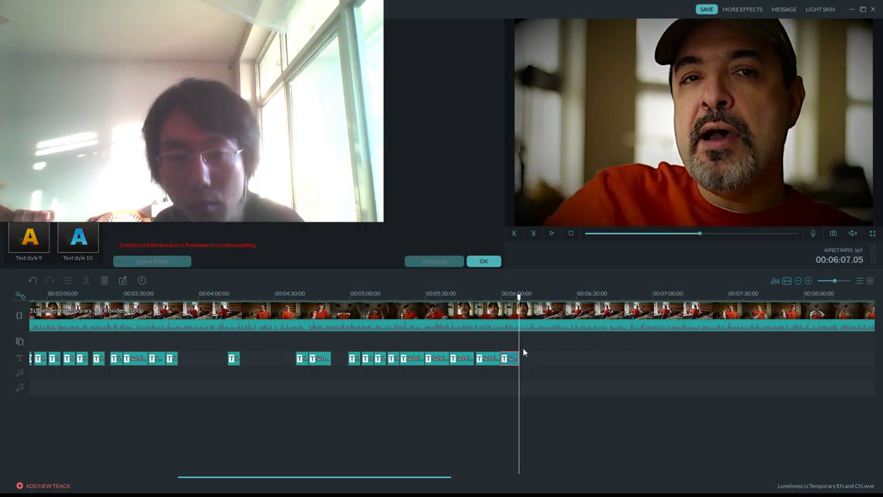
{"action": "left_click_drag", "start_coordinate": [518, 296], "coordinate": [511, 296]}
{"action": "left_click", "coordinate": [552, 234]}
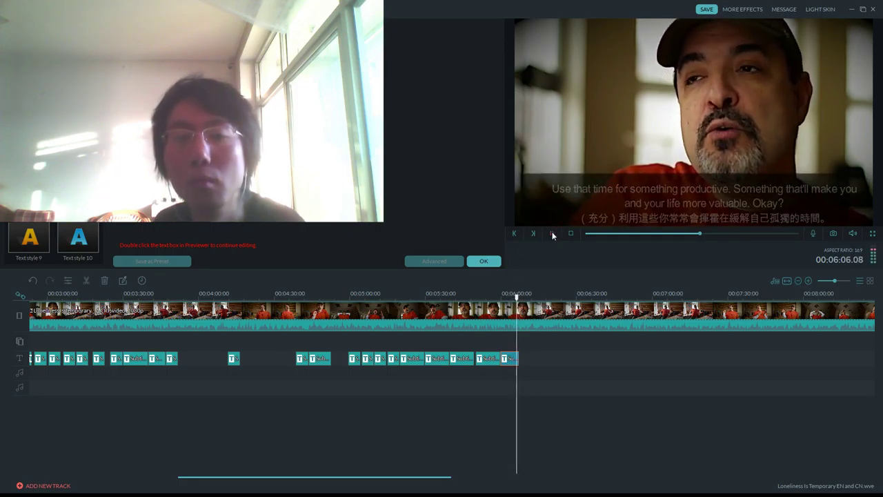
{"action": "left_click", "coordinate": [552, 234]}
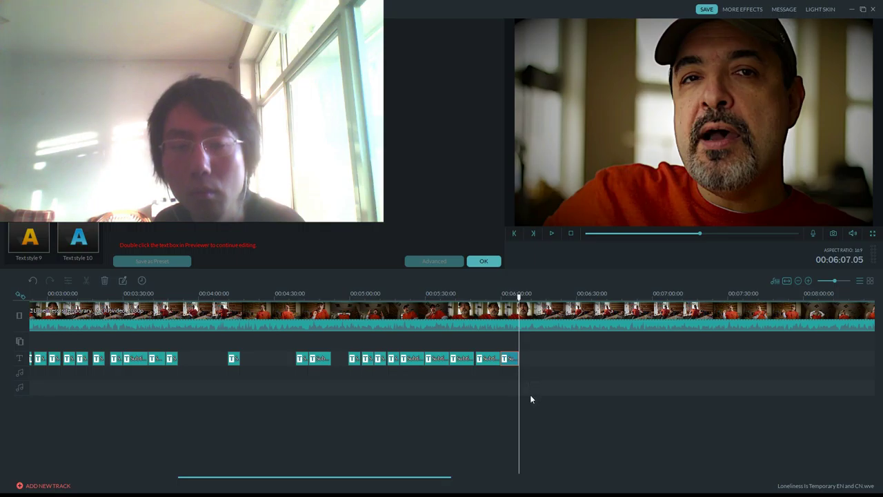
- Paste a copy of the subtitle clip at 00:06:07.05 and replace its English text with "And you'd be"
{"action": "scroll", "coordinate": [539, 295], "scroll_direction": "up", "scroll_amount": 1}
{"action": "key", "text": "ctrl+v"}
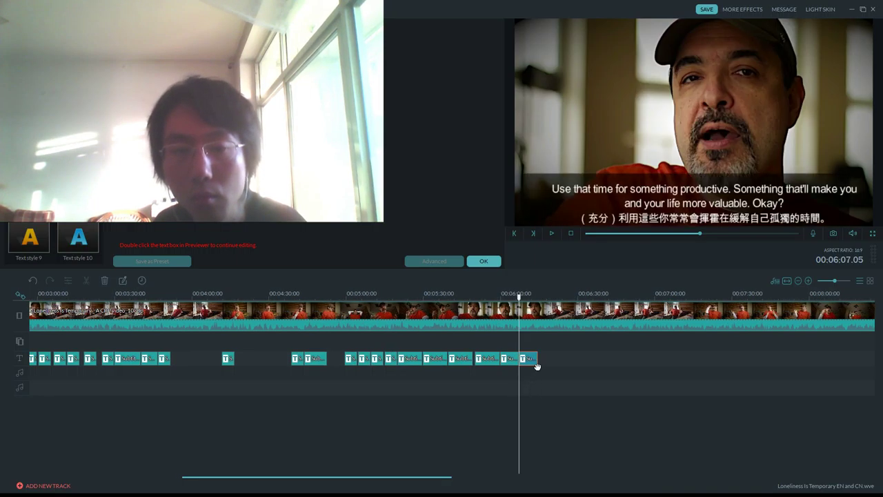
{"action": "double_click", "coordinate": [529, 357]}
{"action": "left_click_drag", "start_coordinate": [784, 202], "coordinate": [550, 196]}
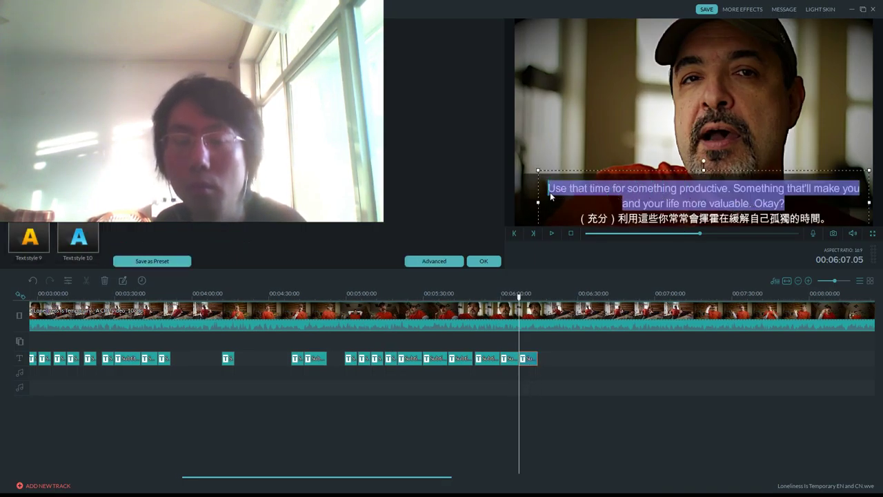
{"action": "type", "text": "And you"}
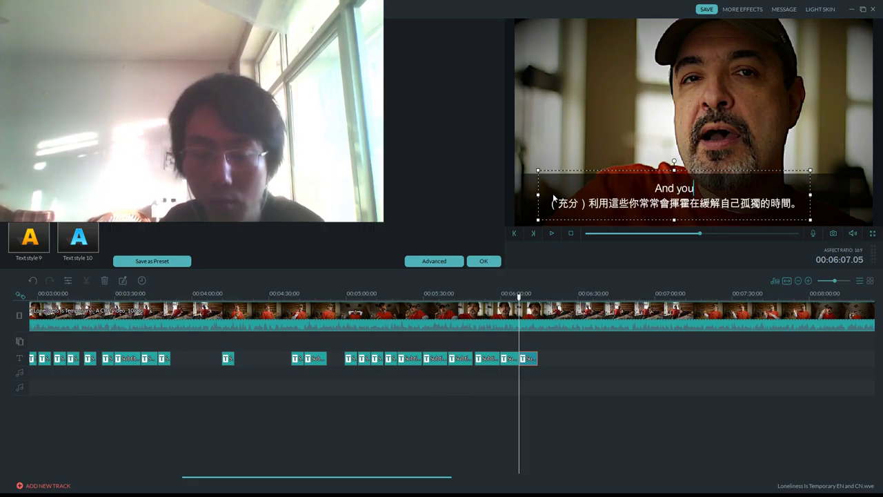
{"action": "type", "text": "'d be"}
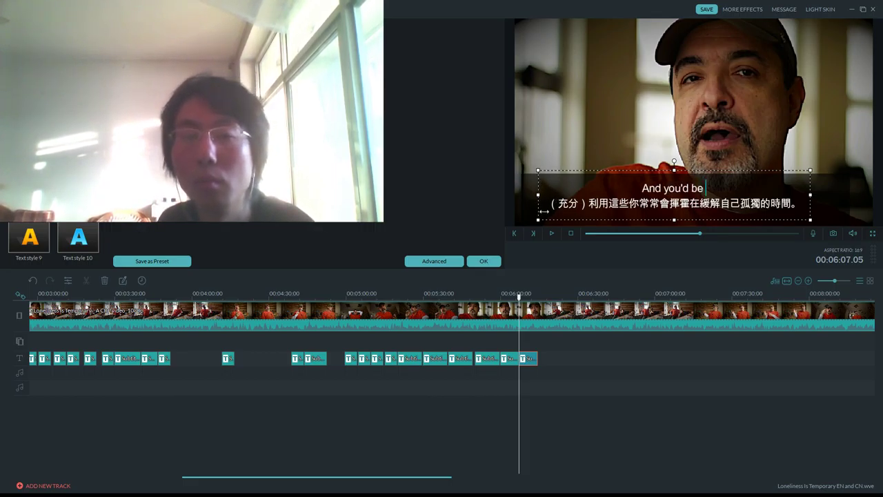
- Listen to the speech under the pasted subtitle in its advanced editor and again from just before it on the timeline
{"action": "left_click", "coordinate": [535, 335]}
{"action": "left_click", "coordinate": [534, 362]}
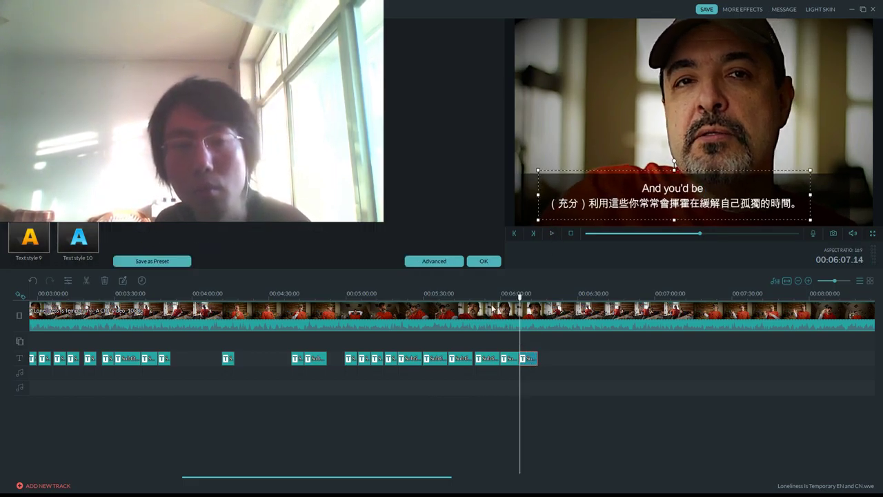
{"action": "left_click", "coordinate": [439, 260]}
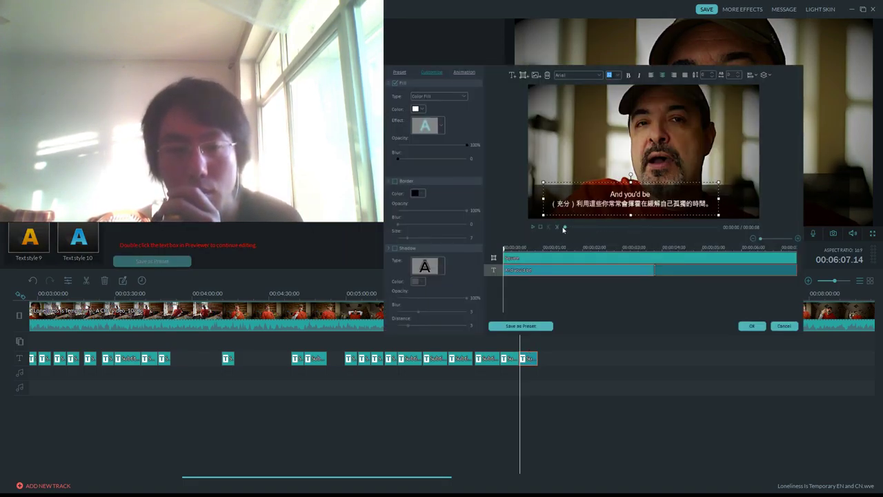
{"action": "left_click", "coordinate": [532, 227]}
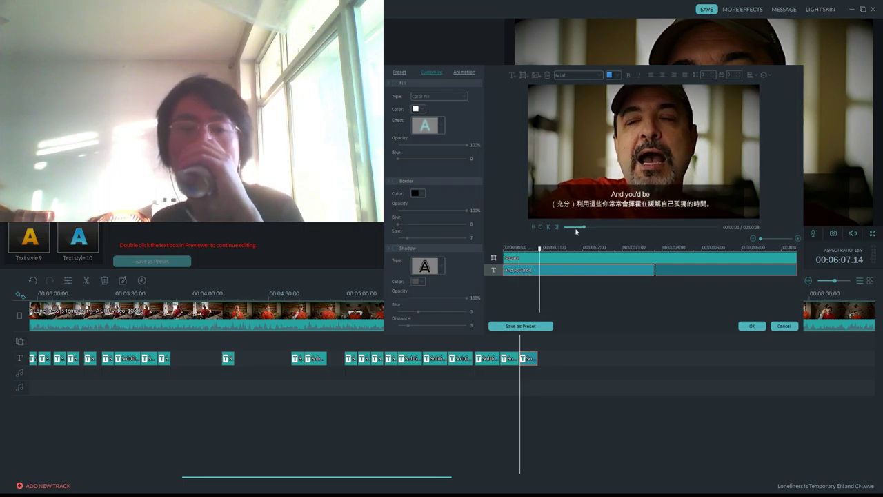
{"action": "left_click", "coordinate": [752, 325]}
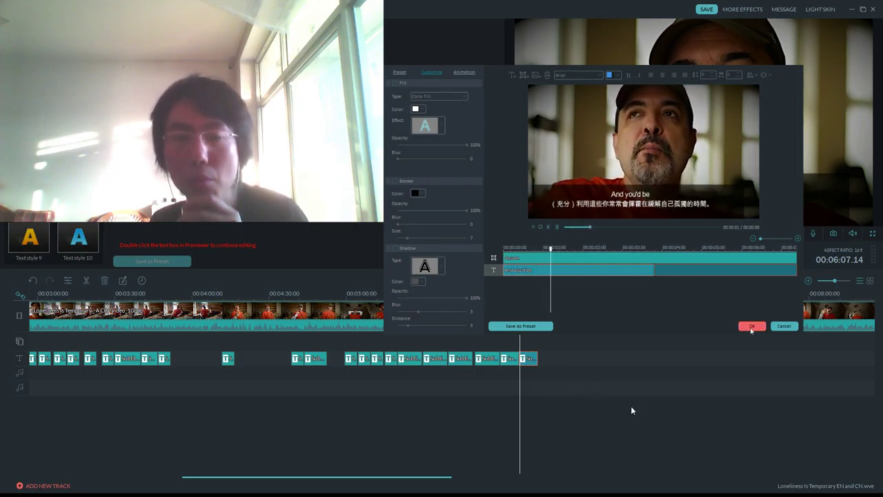
{"action": "left_click_drag", "start_coordinate": [521, 297], "coordinate": [515, 295]}
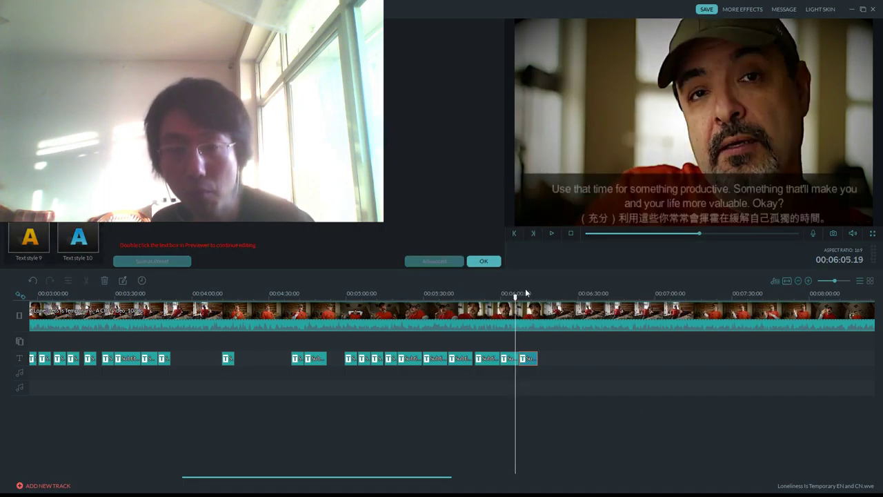
{"action": "left_click", "coordinate": [553, 232]}
- Open the last subtitle clip in its advanced editor and extend the English line to "And you'd be surprised"
{"action": "left_click", "coordinate": [531, 359]}
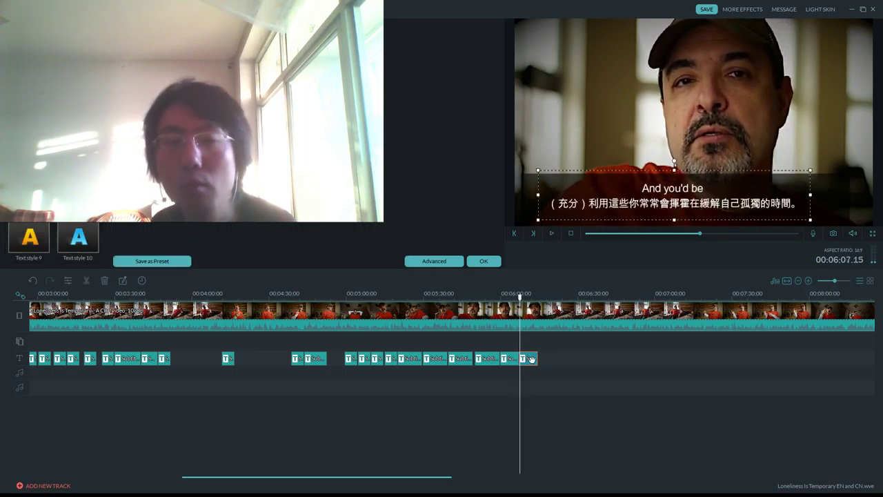
{"action": "left_click", "coordinate": [447, 264]}
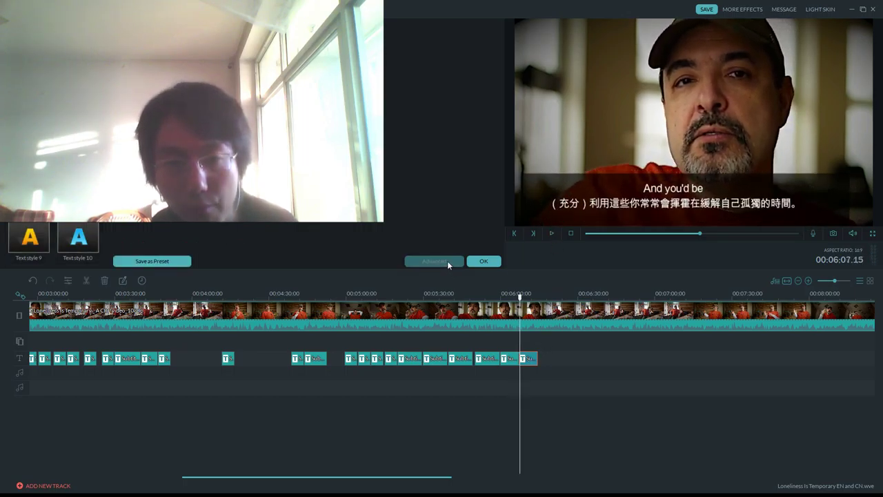
{"action": "key", "text": "BackSpace"}
{"action": "key", "text": "BackSpace"}
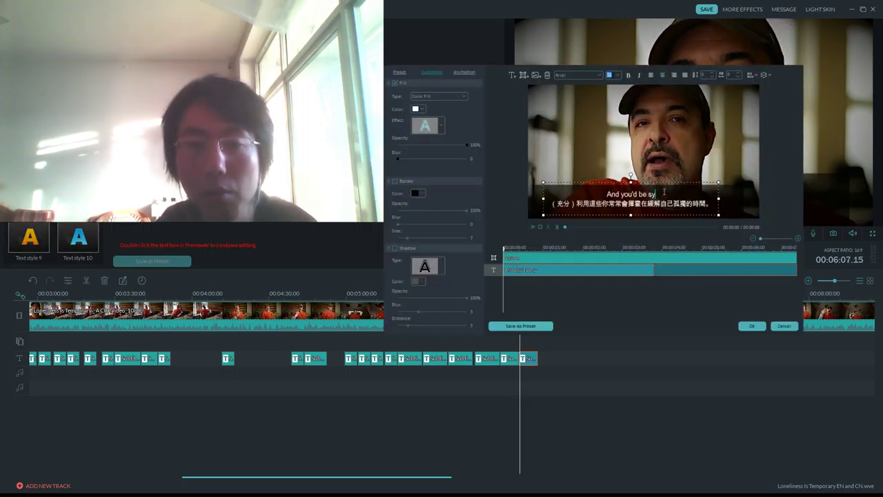
{"action": "type", "text": "urprised"}
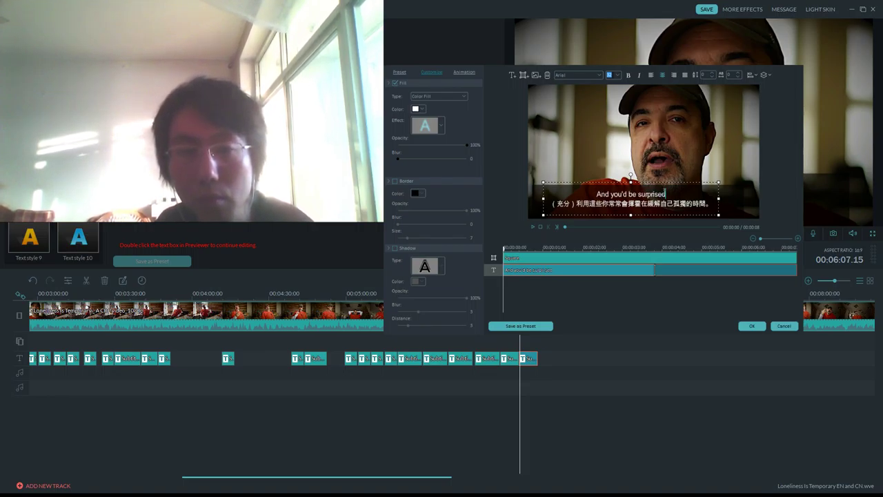
- Listen on through the clip and continue the English line with "that how many things there are you can do."
{"action": "left_click", "coordinate": [533, 227]}
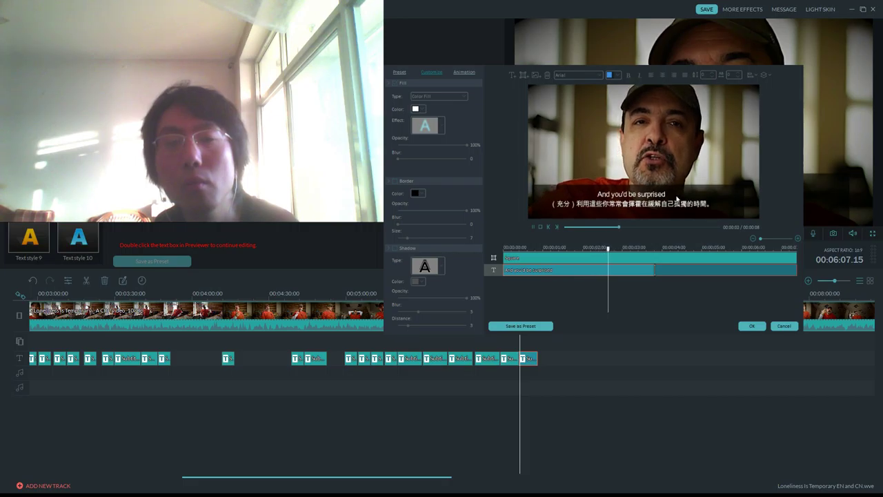
{"action": "double_click", "coordinate": [673, 194]}
{"action": "type", "text": "that"}
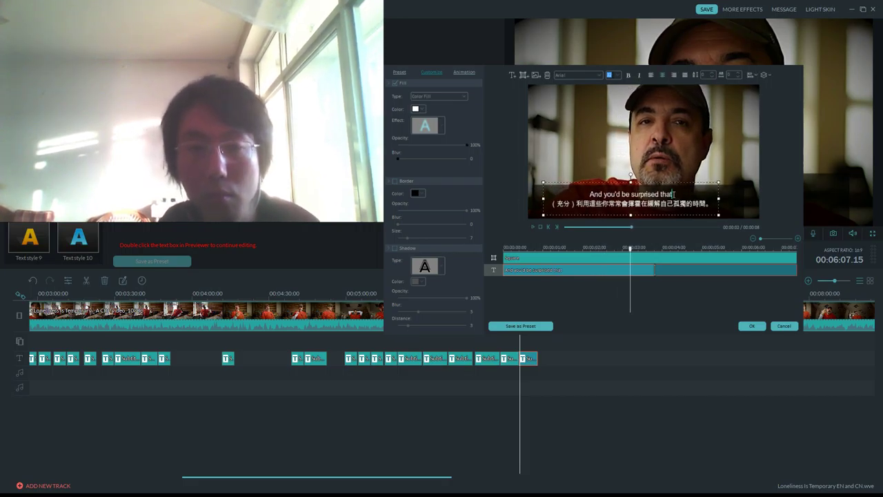
{"action": "type", "text": " how many things"}
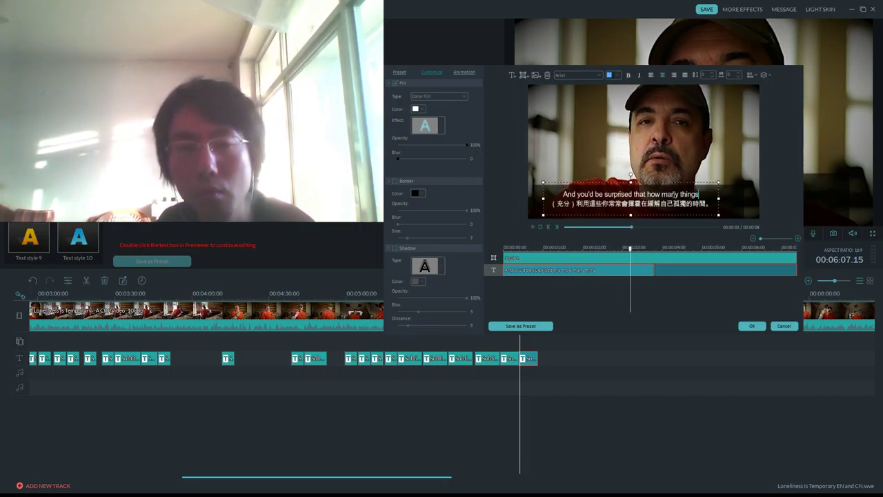
{"action": "left_click", "coordinate": [532, 226]}
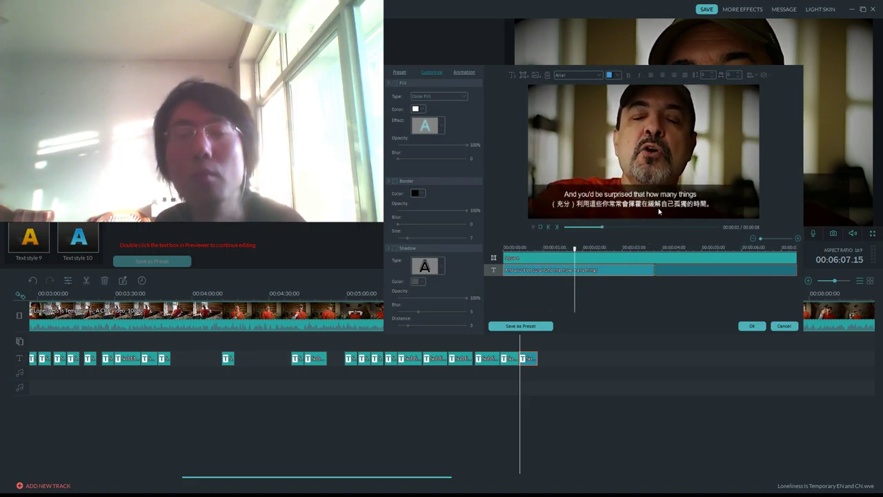
{"action": "left_click", "coordinate": [691, 196]}
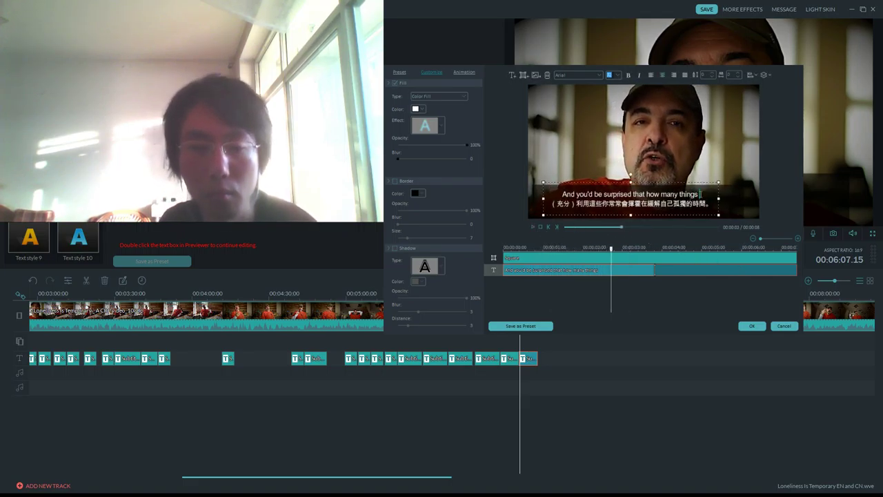
{"action": "type", "text": "there are y"}
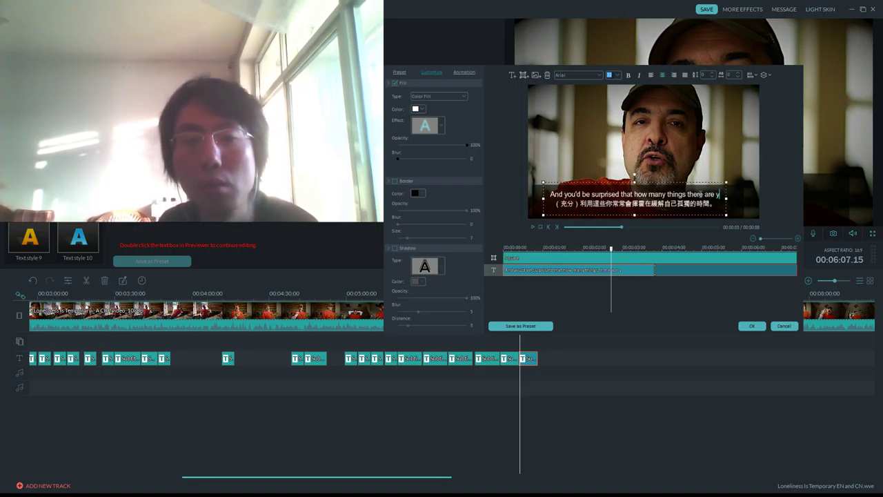
{"action": "type", "text": "ou can do."}
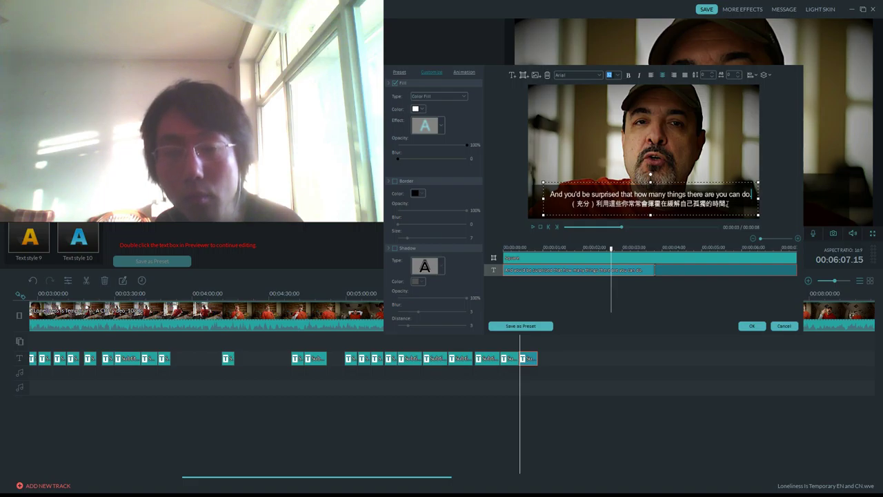
- Replace the Chinese line of the subtitle with "這樣子你就會發現 原來自己還有很多事情可以做喔。"
{"action": "left_click_drag", "start_coordinate": [726, 203], "coordinate": [577, 206]}
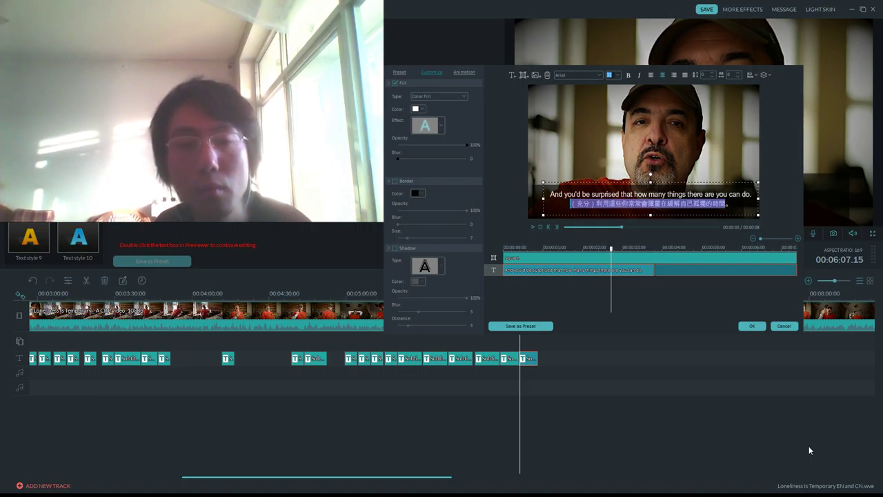
{"action": "type", "text": "這樣子"}
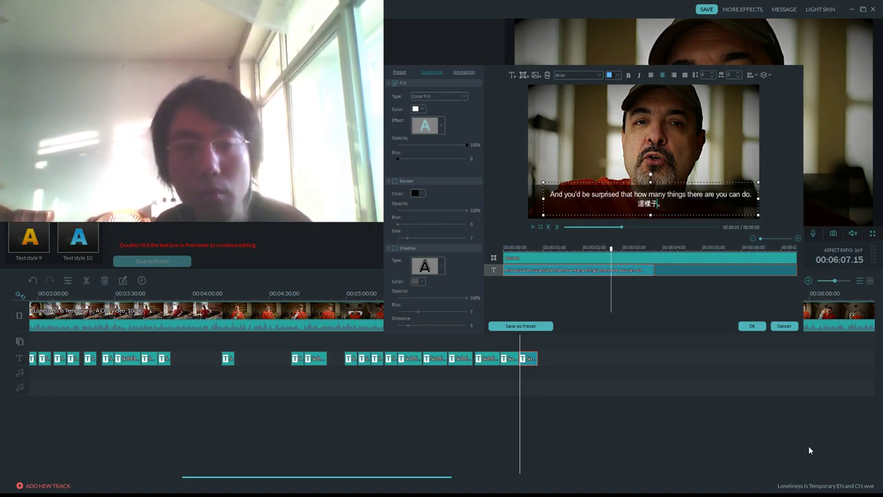
{"action": "type", "text": "你就會發現"}
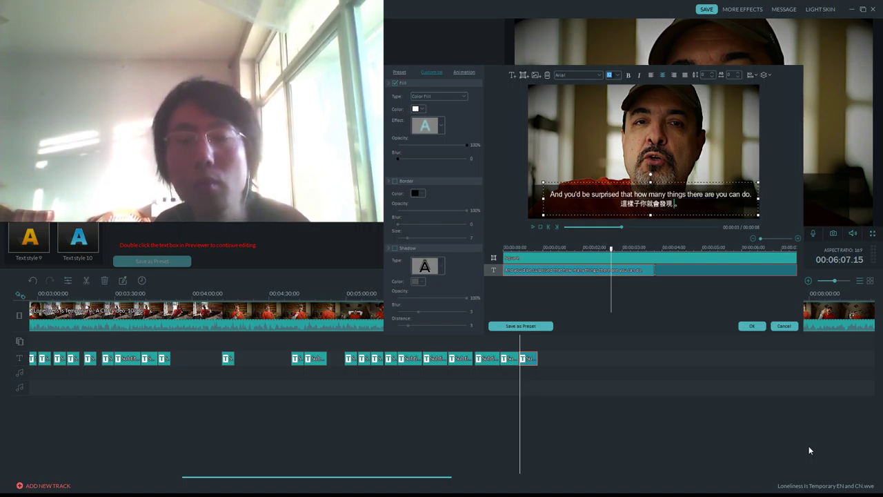
{"action": "type", "text": " 原來"}
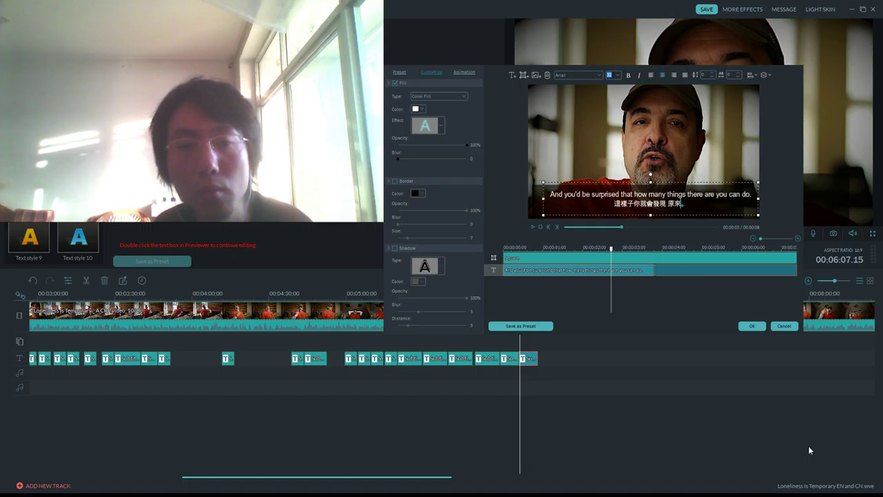
{"action": "type", "text": "自己還有很多"}
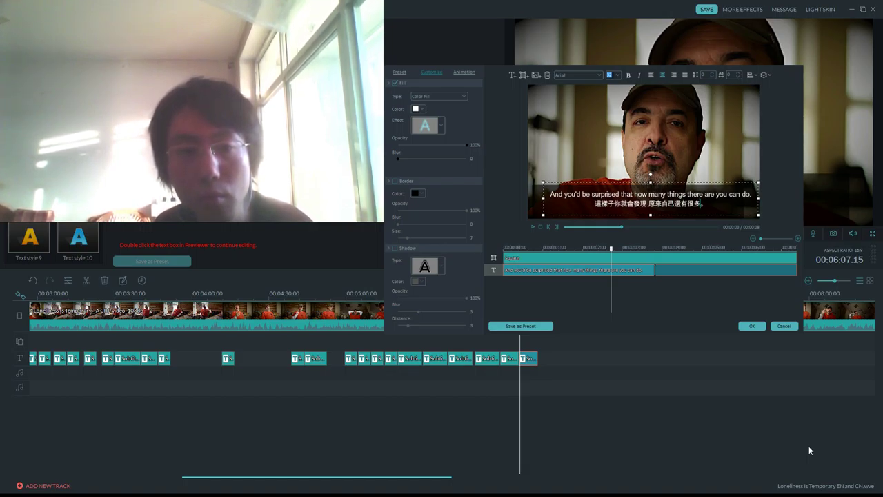
{"action": "type", "text": "事情可以做"}
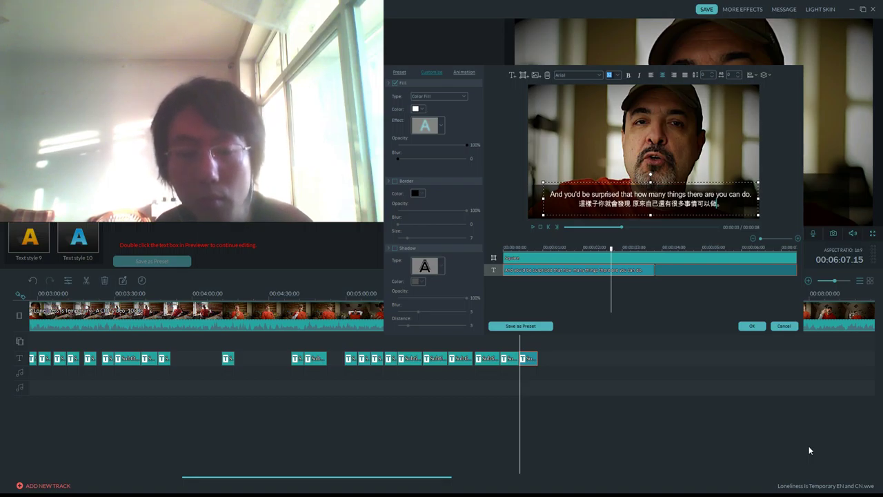
{"action": "type", "text": "喔。"}
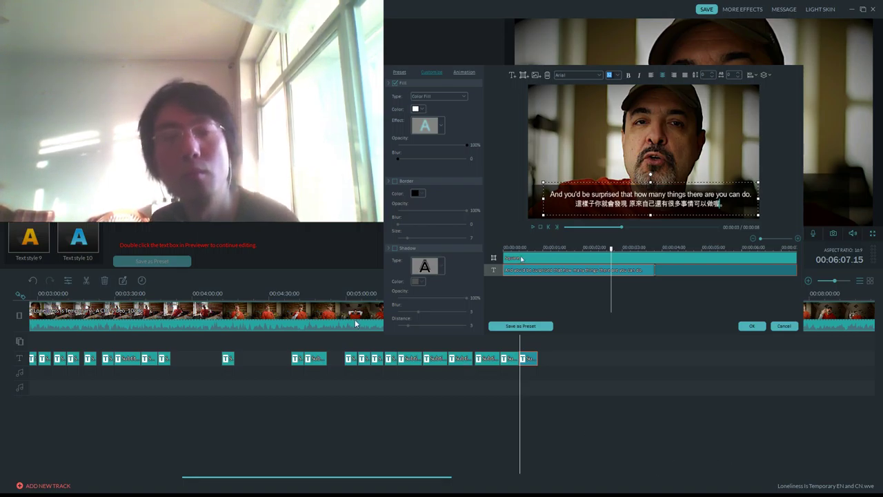
- Play the rest of the clip and add "Oh yeah!" as a second English line above the Chinese translation
{"action": "left_click", "coordinate": [534, 226]}
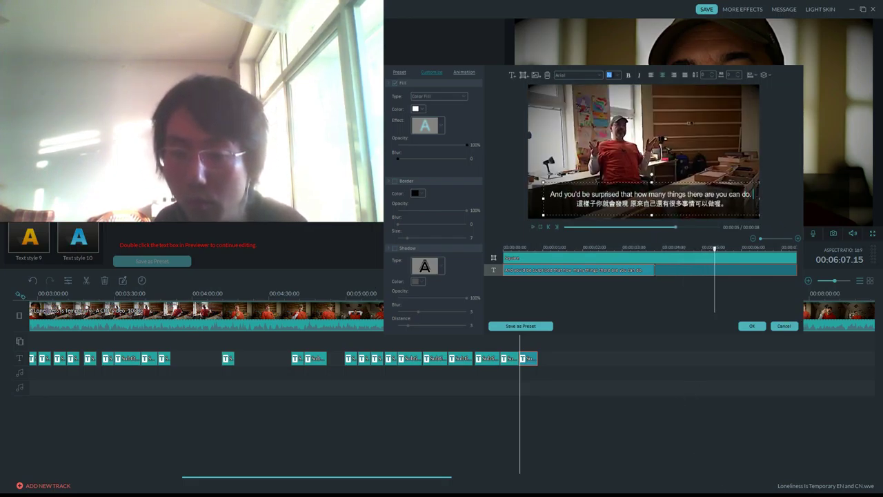
{"action": "left_click_drag", "start_coordinate": [655, 180], "coordinate": [649, 181]}
{"action": "key", "text": "Return"}
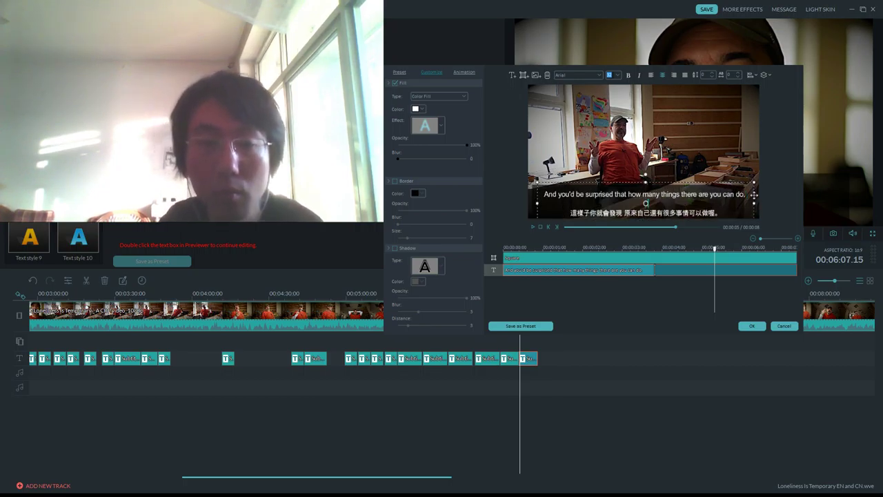
{"action": "type", "text": "Oh Yeah!"}
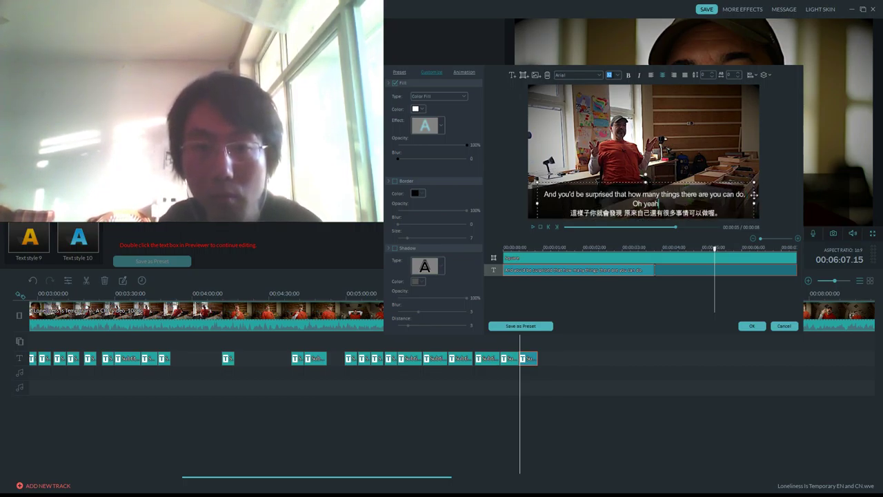
- Adjust the text layer's visible span to about 4 seconds, checking it against the speech, and apply the subtitle edits
{"action": "left_click_drag", "start_coordinate": [713, 264], "coordinate": [630, 270]}
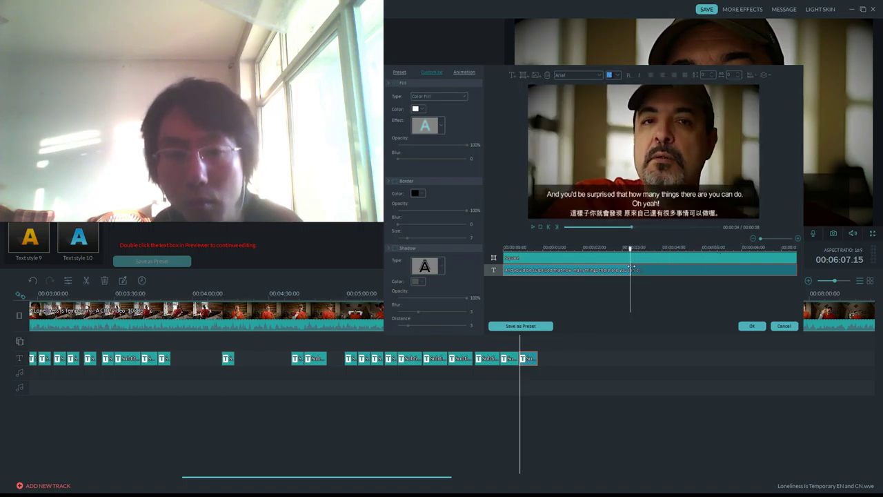
{"action": "left_click", "coordinate": [533, 229]}
{"action": "left_click", "coordinate": [533, 229]}
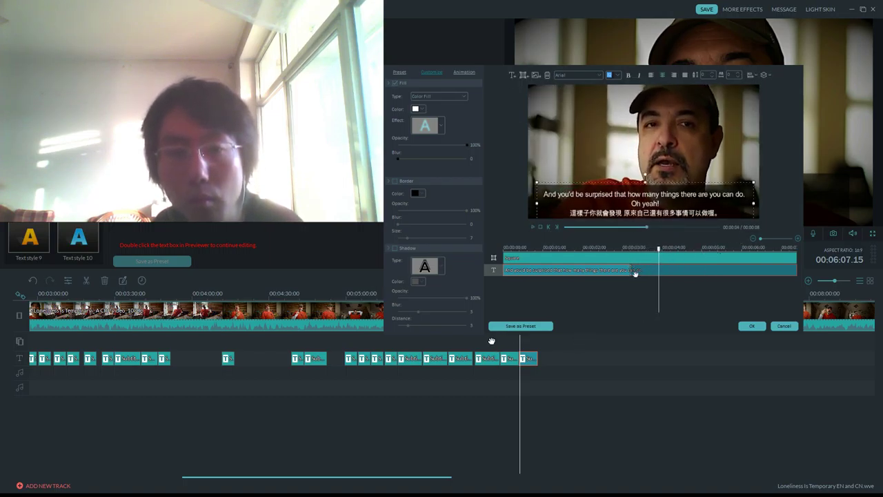
{"action": "left_click_drag", "start_coordinate": [630, 270], "coordinate": [661, 269]}
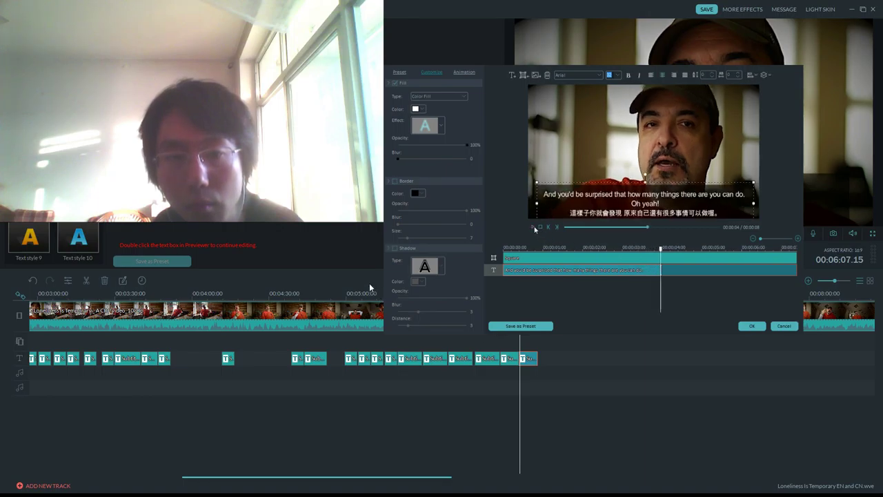
{"action": "left_click", "coordinate": [533, 228]}
{"action": "left_click", "coordinate": [533, 227]}
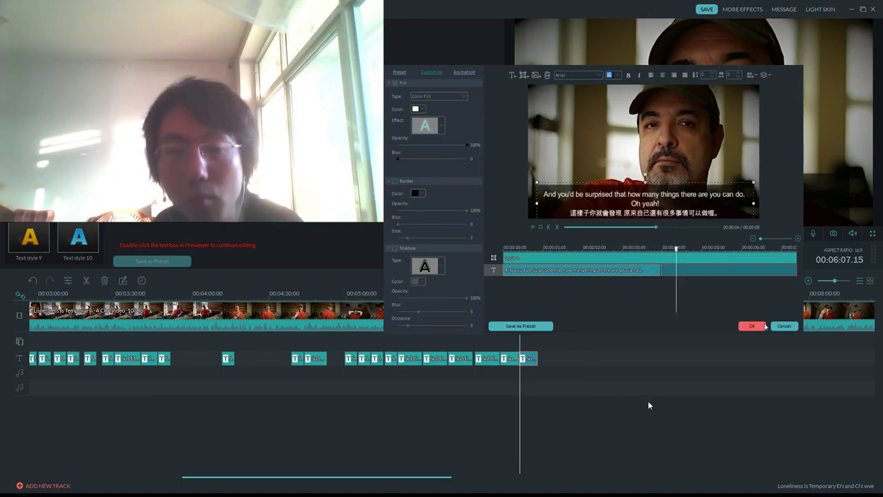
{"action": "left_click", "coordinate": [755, 326]}
- Trim the end of the last subtitle clip on the timeline, play back its ending, and finish editing the text
{"action": "left_click", "coordinate": [536, 357]}
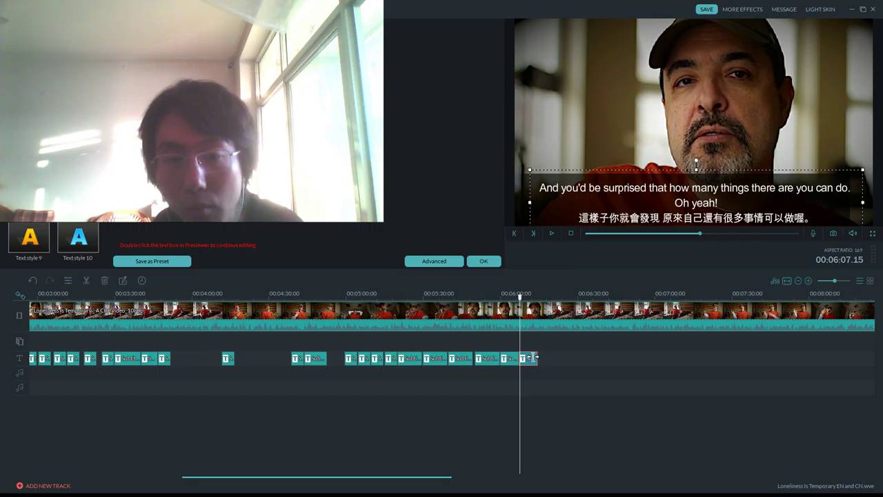
{"action": "left_click", "coordinate": [527, 298]}
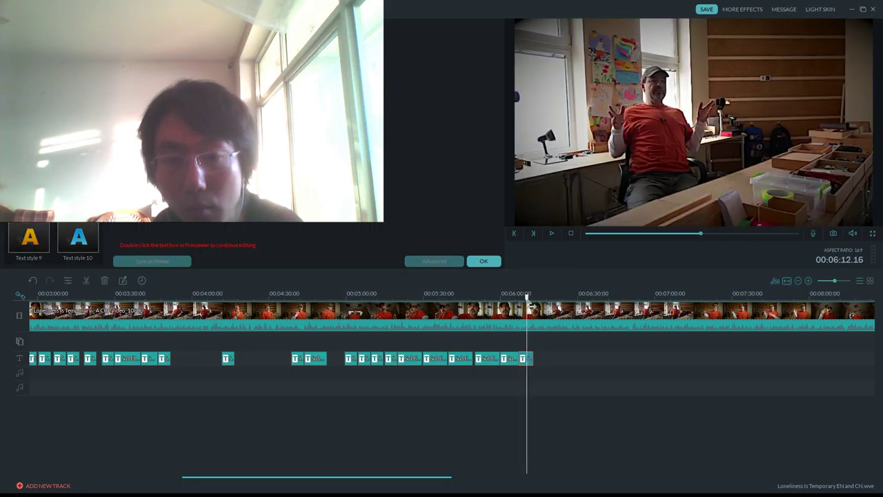
{"action": "key", "text": "space"}
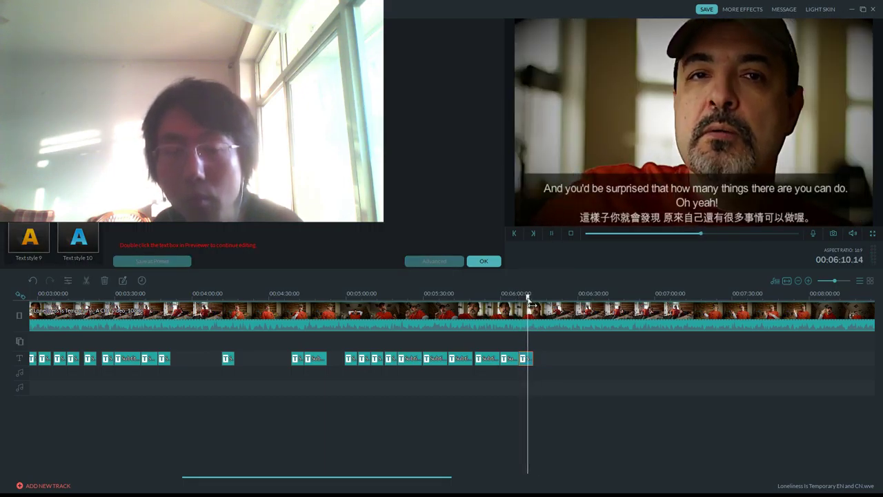
{"action": "key", "text": "space"}
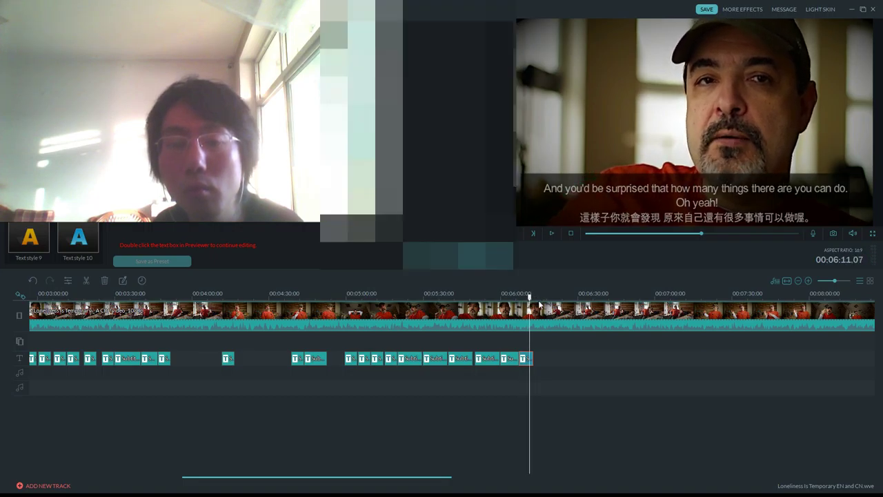
{"action": "left_click", "coordinate": [484, 261]}
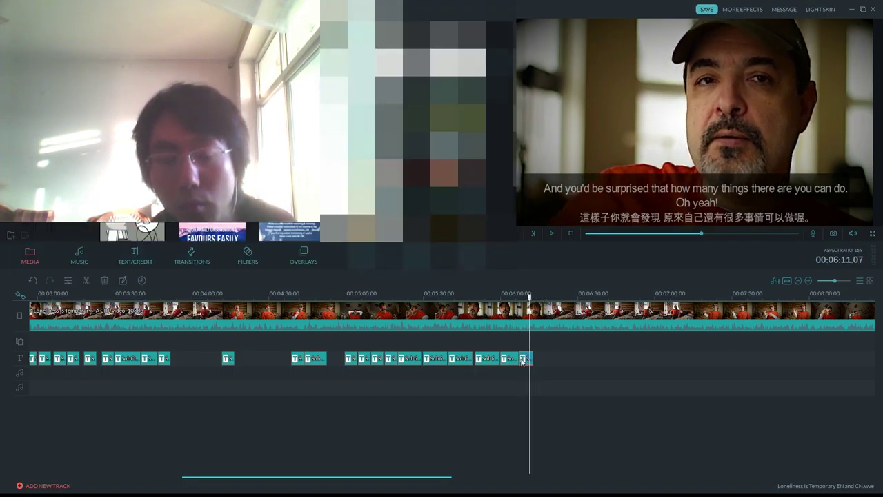
- Check the preceding subtitle clip, move the playhead to 00:06:11.16 near the last subtitle's end, and save the project
{"action": "left_click", "coordinate": [509, 360]}
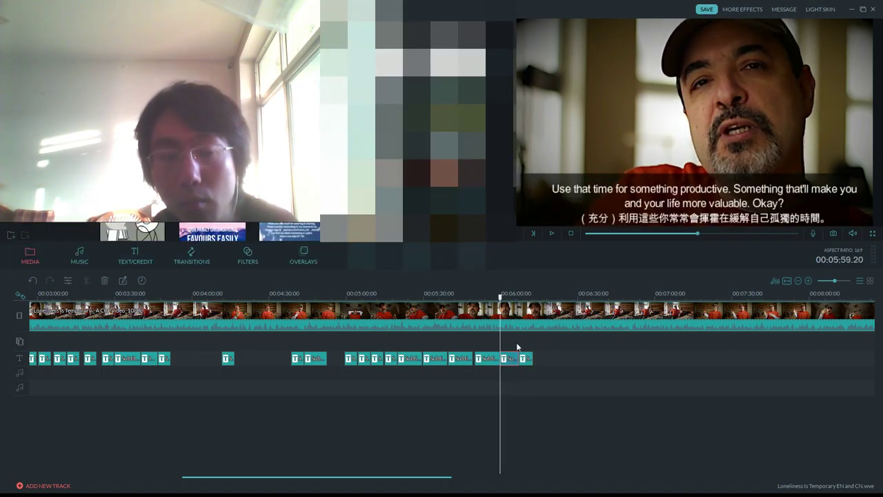
{"action": "left_click_drag", "start_coordinate": [504, 304], "coordinate": [530, 298]}
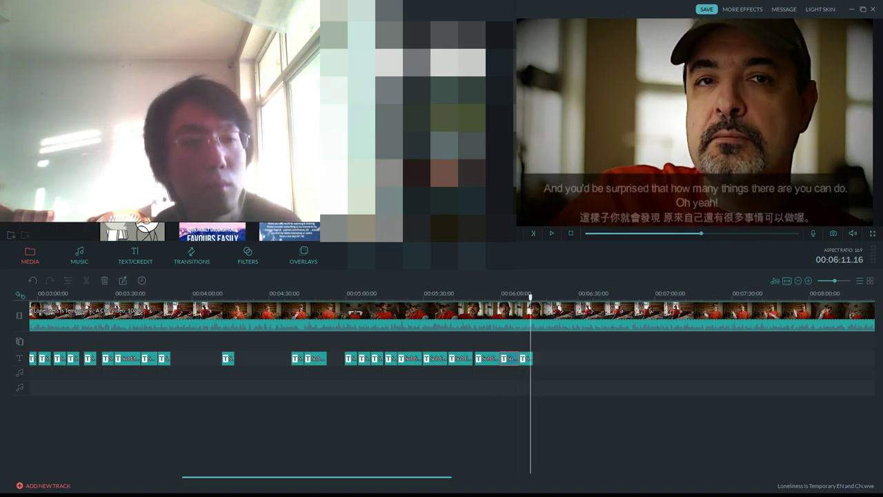
{"action": "key", "text": "ctrl+s"}
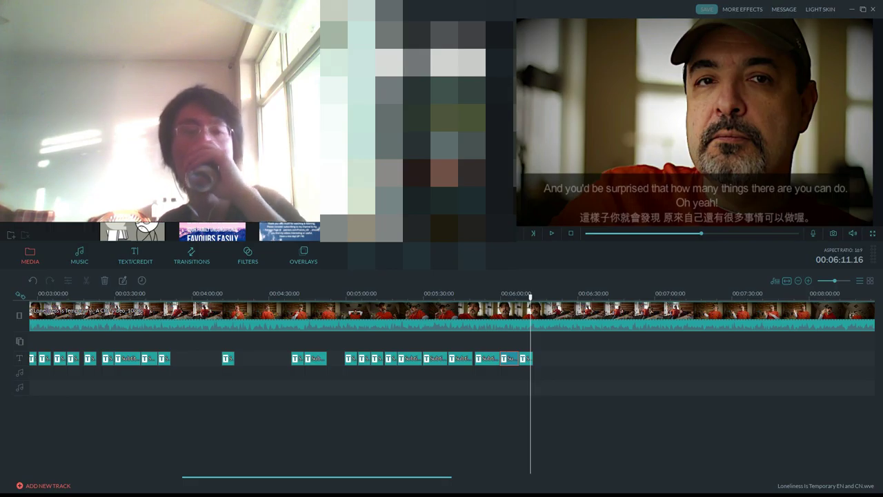